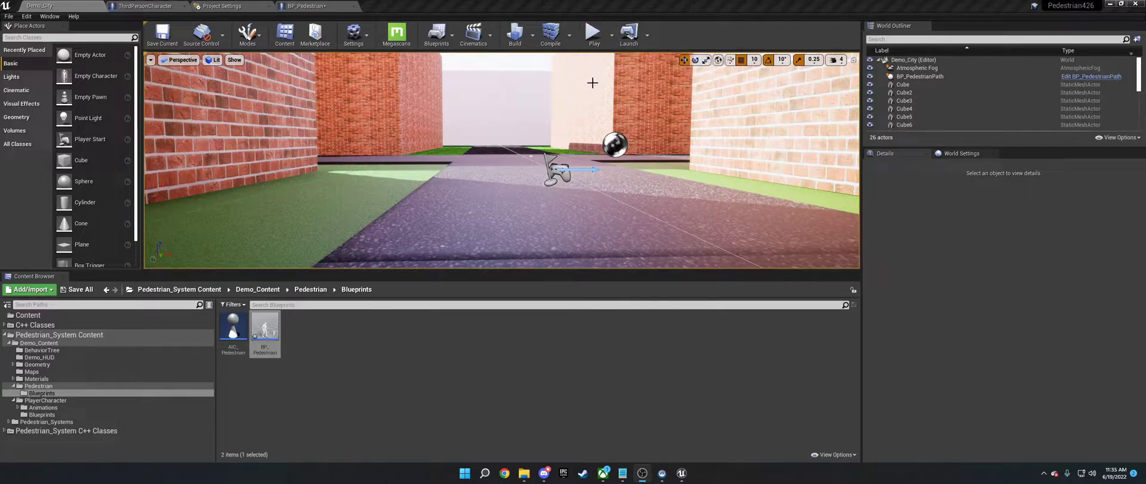
mouse_move(580, 110)
right_mouse_down()
mouse_move(581, 197)
mouse_move(580, 110)
mouse_move(561, 68)
mouse_move(594, 64)
mouse_move(580, 137)
mouse_move(580, 116)
right_mouse_up()
key("s")
key("w")
key("s")
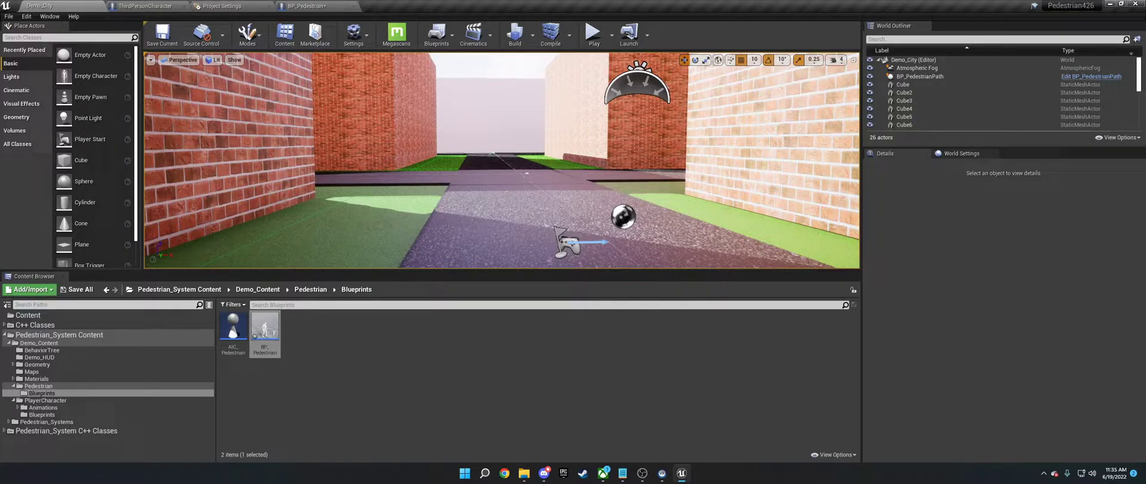
mouse_move(580, 117)
right_mouse_down()
mouse_move(580, 138)
mouse_move(580, 118)
right_mouse_up()
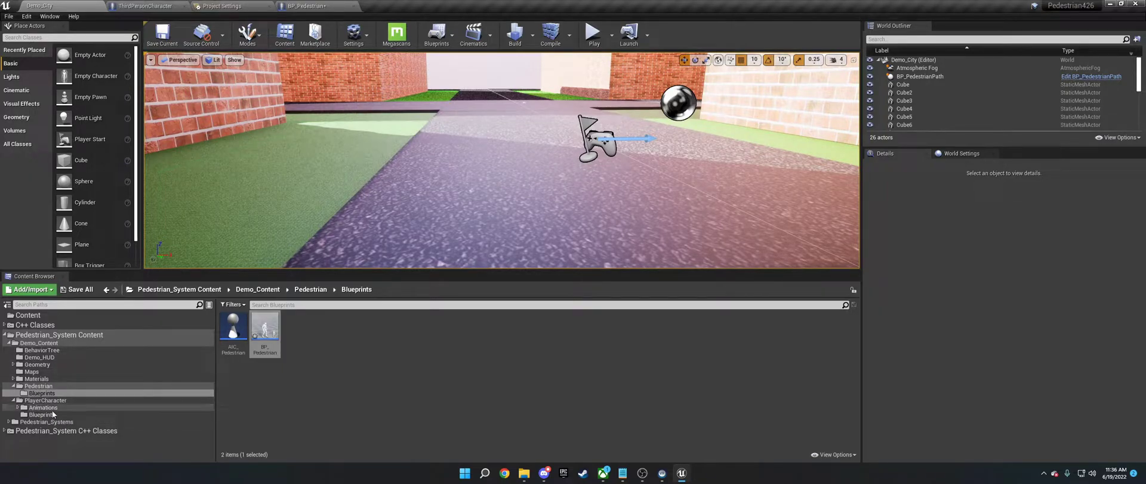
Collapse the PlayerCharacter folder and show the contents of the expanded Pedestrian_Systems folder.
left_click(14, 400)
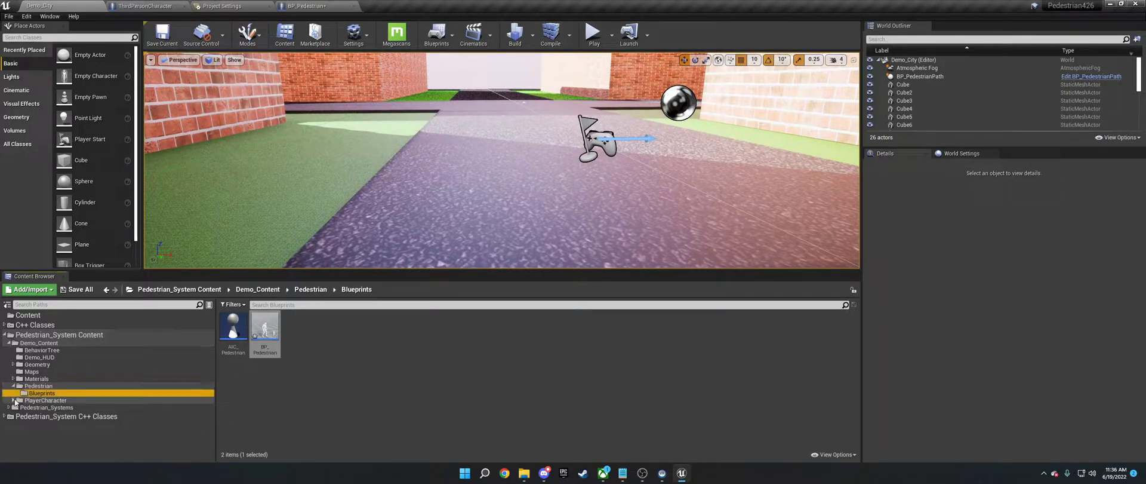
left_click(16, 407)
left_click(8, 408)
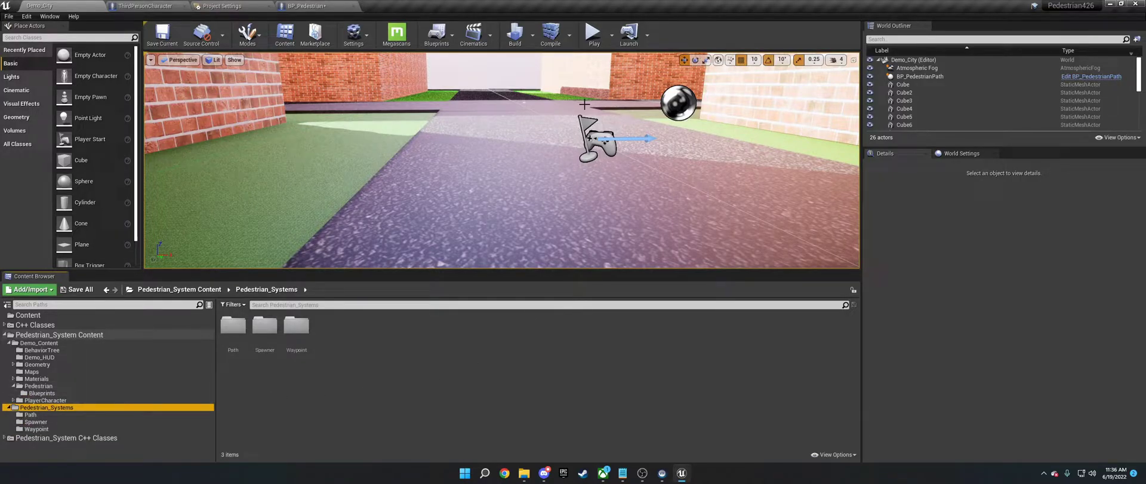
Play the Demo_City level and run the character forward among the pedestrians.
left_click(595, 33)
key("w")
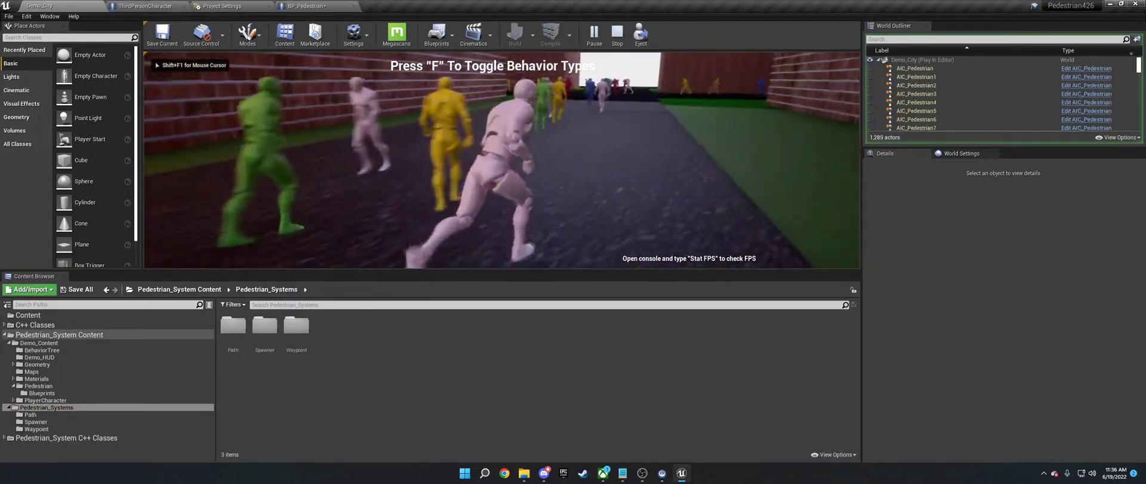
key("w")
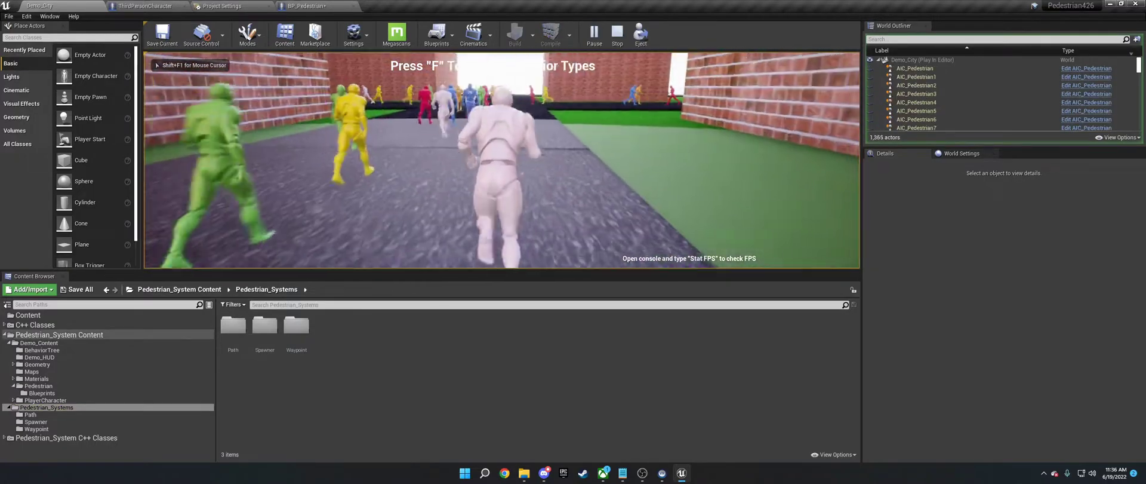
Turn on the frame rate display with the console command "stat fps" and end the play session.
key("grave")
type("stat fps")
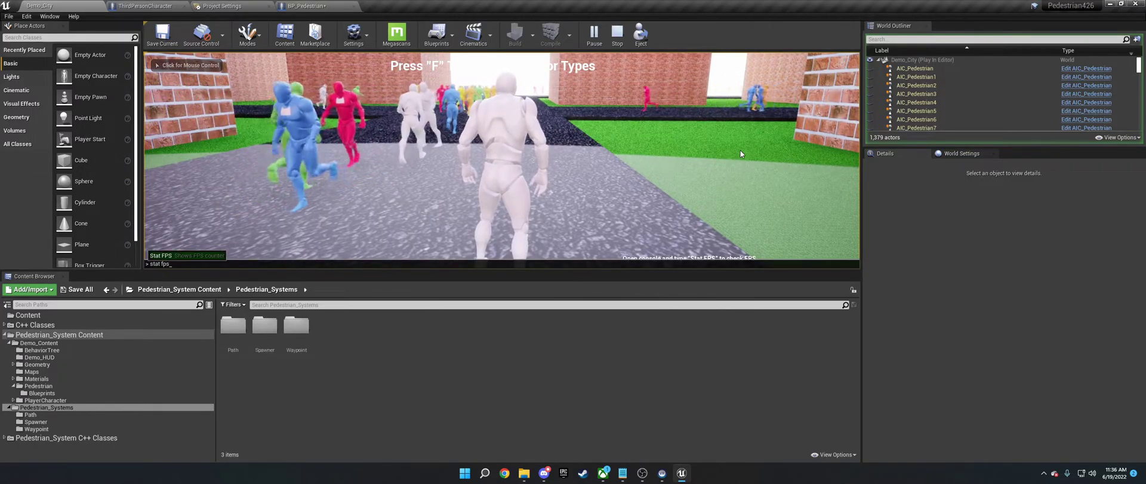
left_click(740, 154)
key("Return")
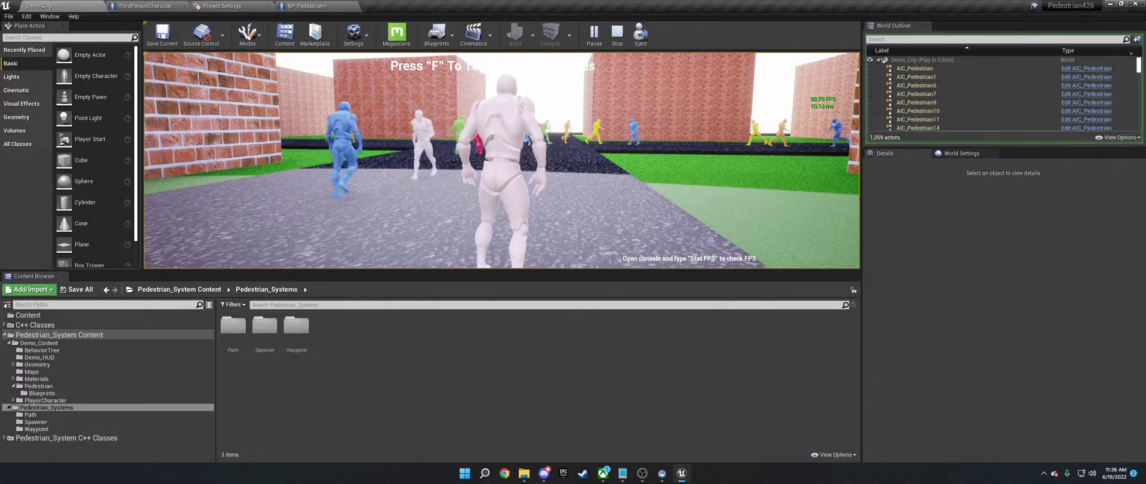
left_click(617, 33)
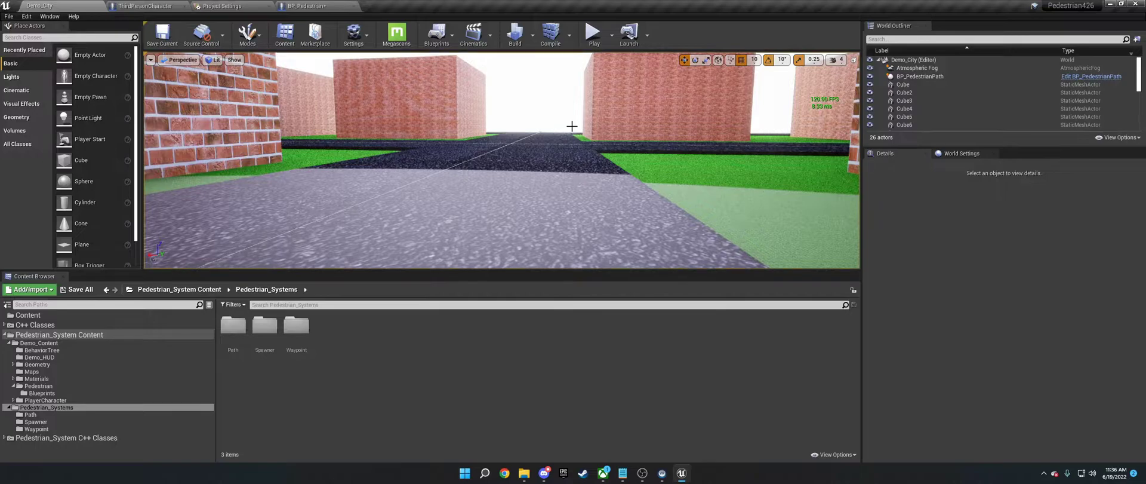
Show the contents of the Path folder inside Pedestrian_Systems.
left_click(93, 352)
left_click(68, 386)
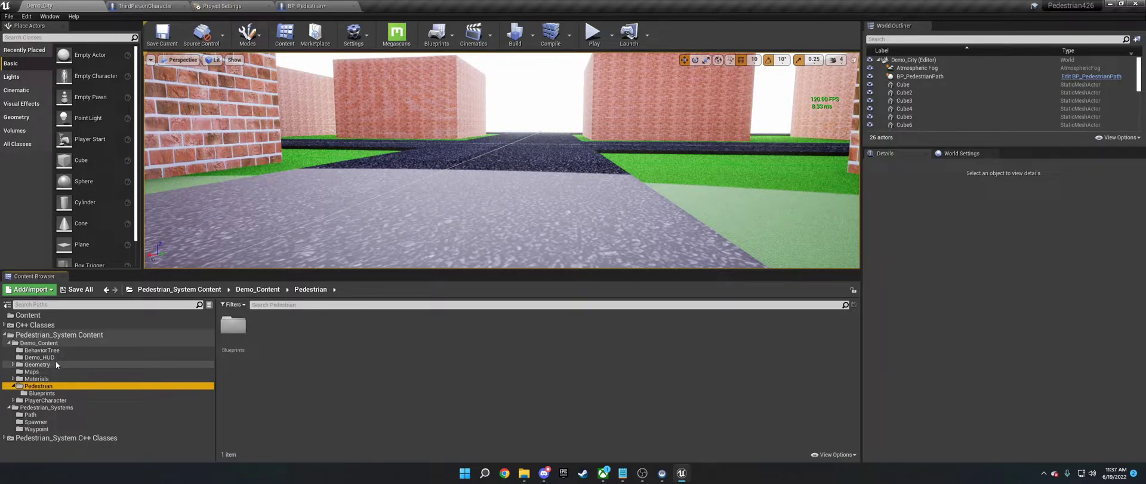
left_click(30, 414)
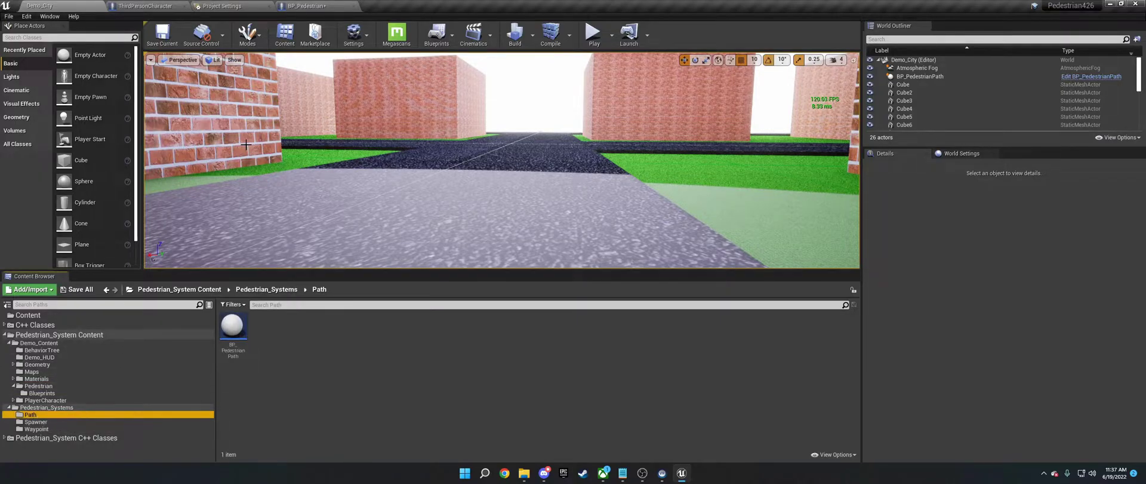
Place a BP_PedestrianPath actor on the road at the intersection between the brick buildings.
right_click_drag(253, 145, 239, 208)
key("s")
key("s")
right_click_drag(508, 167, 501, 165)
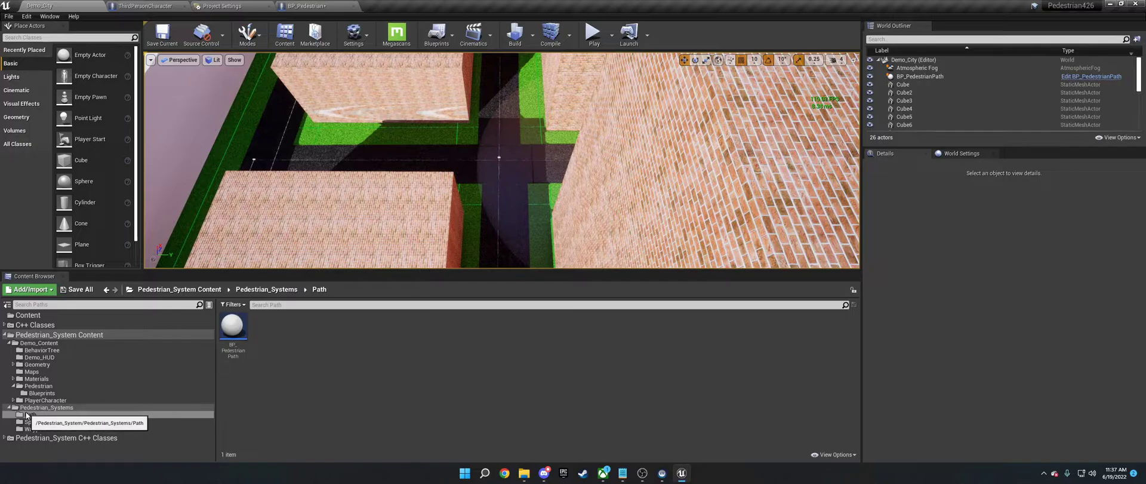
left_click_drag(242, 331, 420, 205)
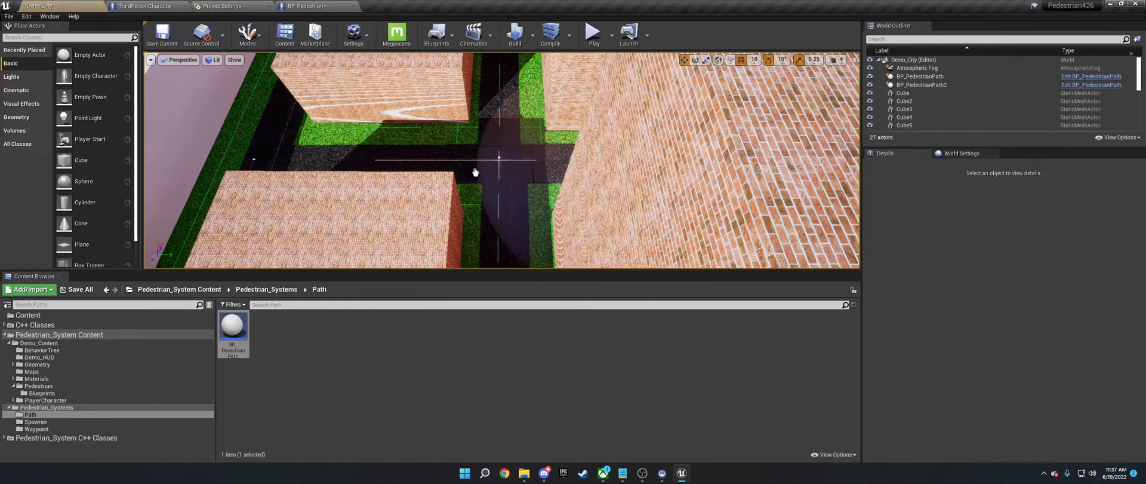
key("f")
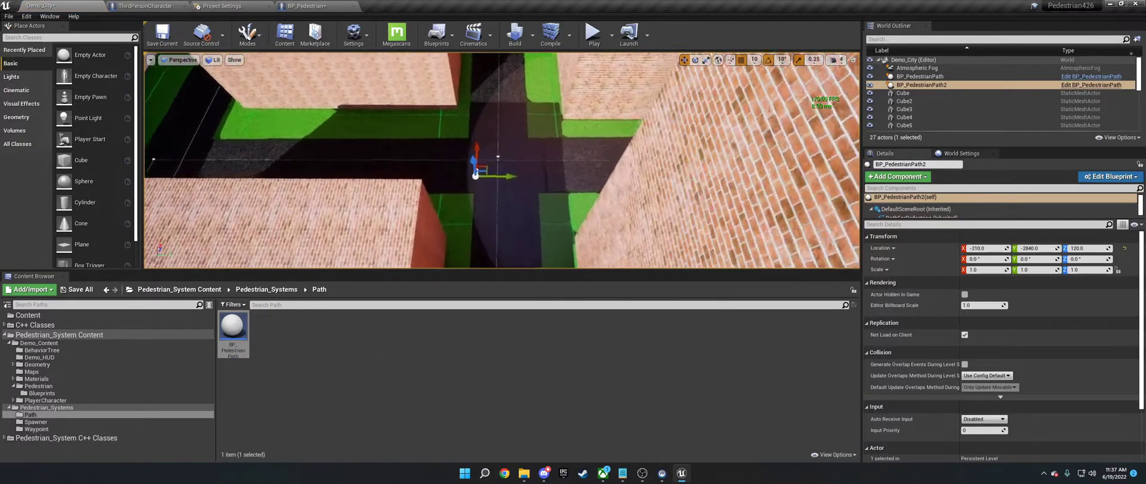
Rotate the new pedestrian path about -90° around the Z axis and select its spline point.
key("e")
left_click_drag(540, 168, 594, 152)
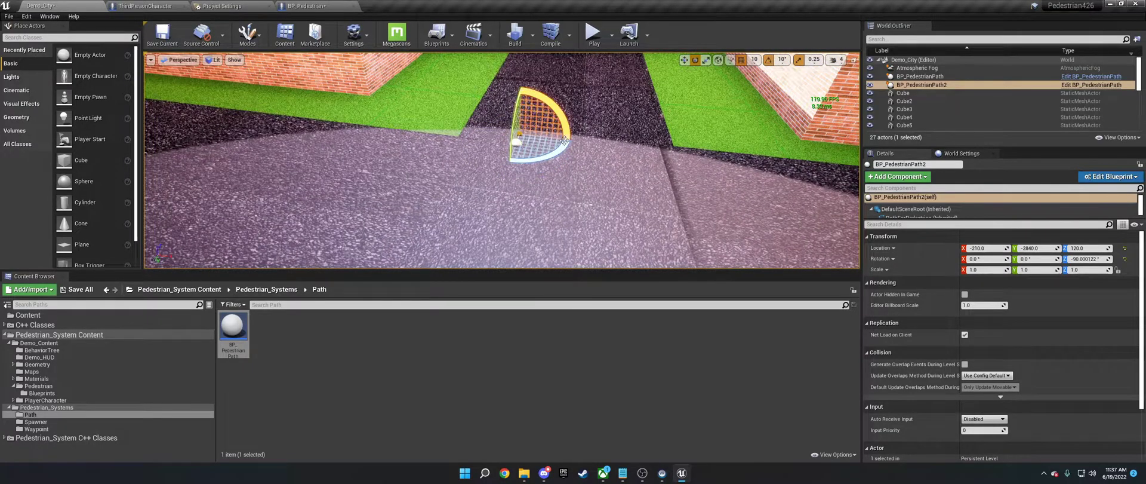
right_click_drag(570, 139, 579, 131)
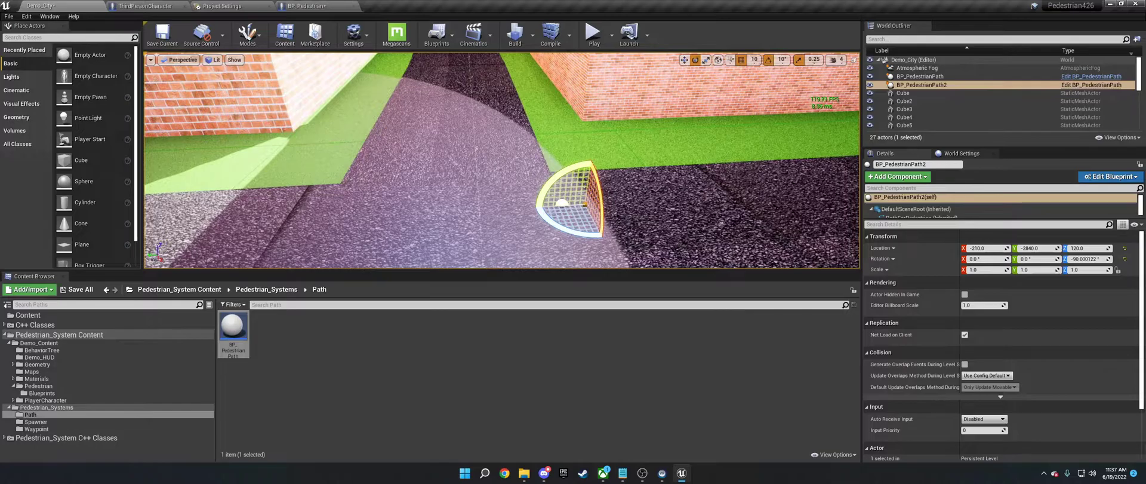
left_click(561, 206)
left_click(562, 203)
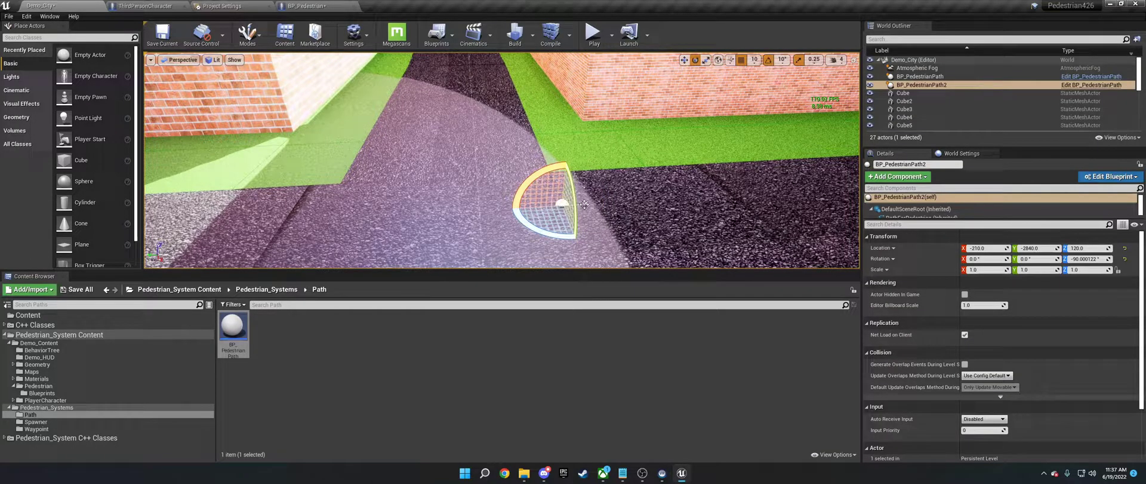
mouse_move(584, 204)
right_mouse_down()
mouse_move(574, 199)
mouse_move(639, 209)
mouse_move(614, 218)
mouse_move(594, 206)
right_mouse_up()
right_click_drag(545, 153, 546, 191)
Move the new path's spline point along the road to the outer road junction.
key("w")
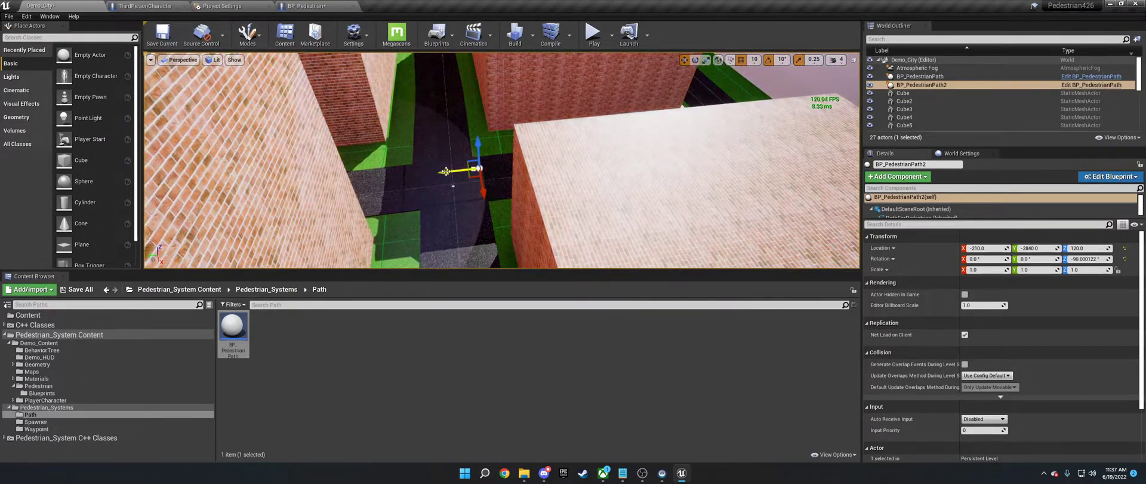
left_click_drag(446, 171, 732, 136)
right_click_drag(732, 136, 835, 89)
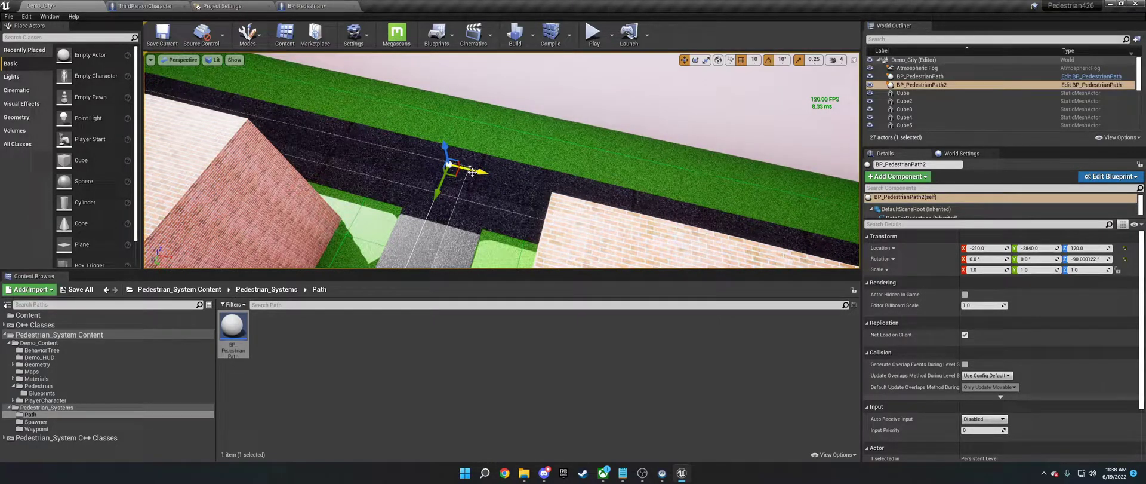
Extend the new path with further spline points along the outer roads around the buildings.
left_click_drag(472, 172, 857, 266)
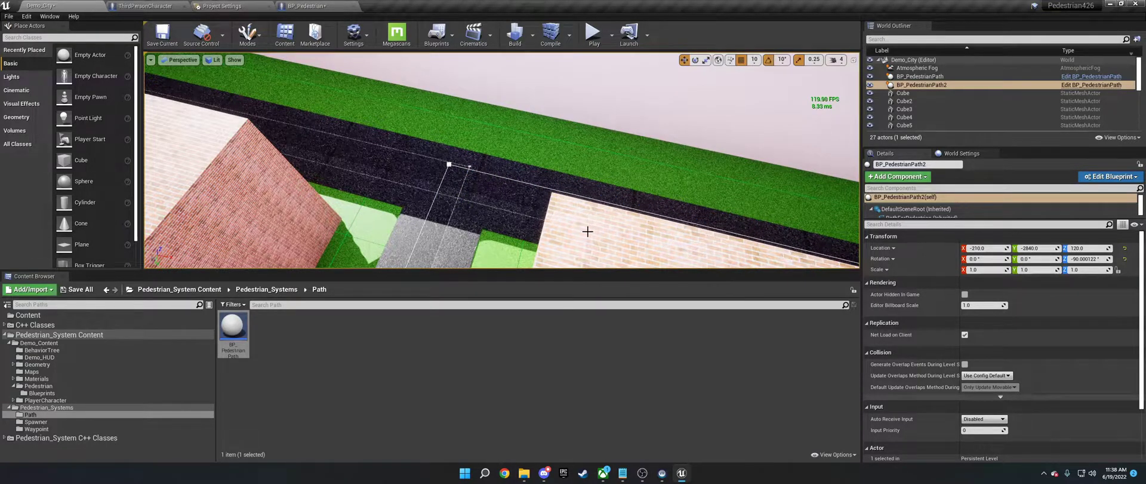
mouse_move(587, 231)
right_mouse_down()
mouse_move(717, 179)
mouse_move(626, 251)
mouse_move(588, 231)
right_mouse_up()
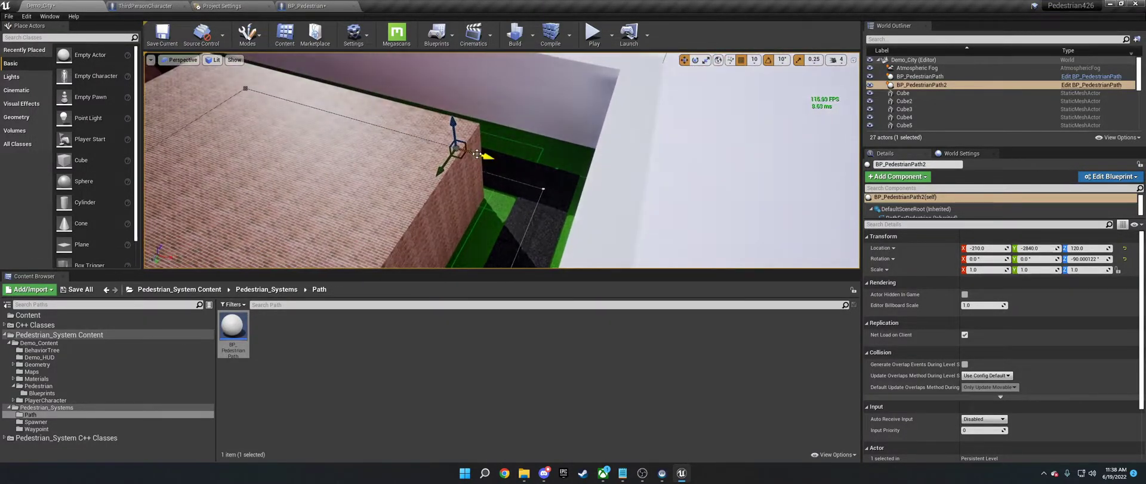
left_click_drag(477, 155, 518, 266)
right_click_drag(519, 267, 686, 227)
left_click_drag(576, 237, 313, 56)
right_click_drag(314, 57, 221, 53)
right_click_drag(561, 167, 465, 227)
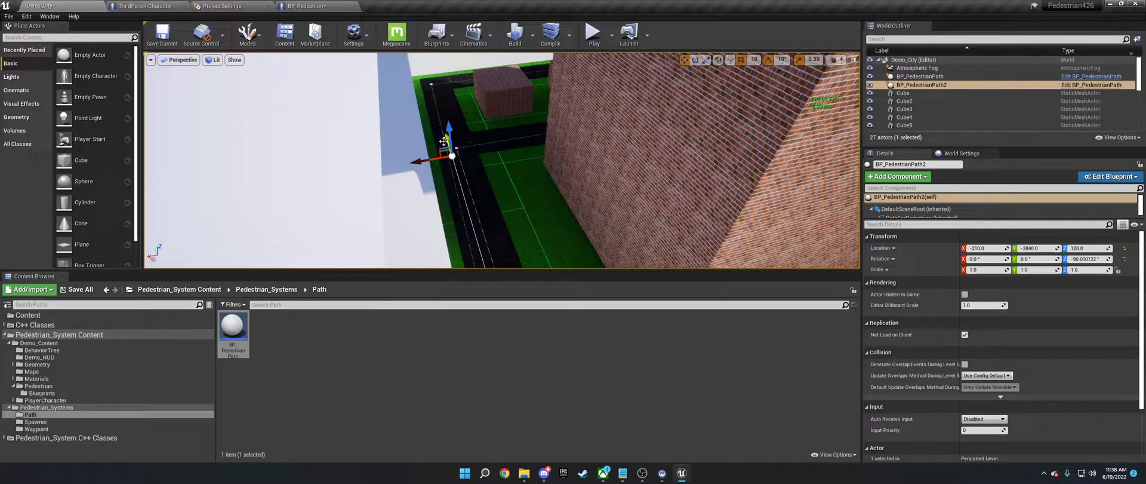
Play the level briefly, running the character among the pedestrians, and end the session.
left_click(594, 33)
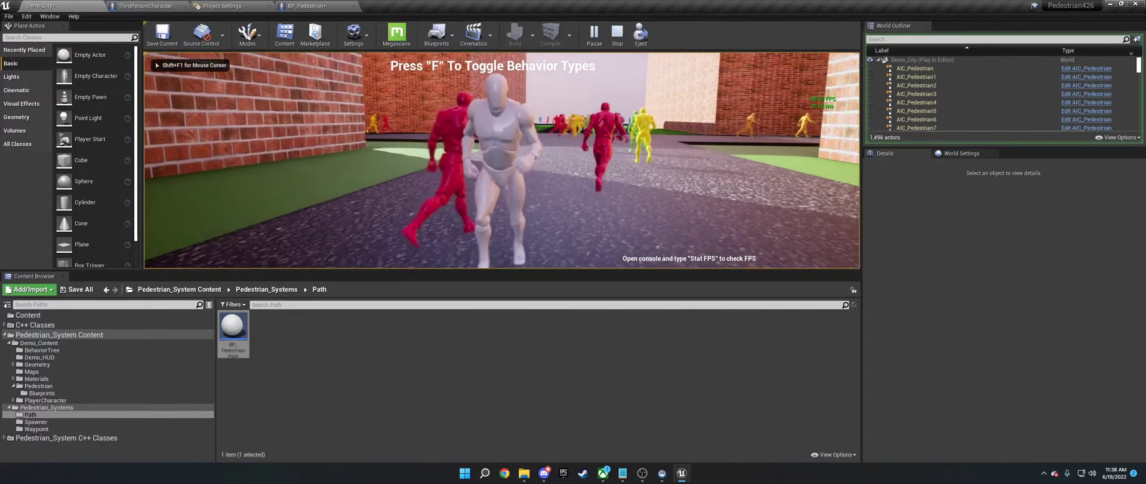
key("w")
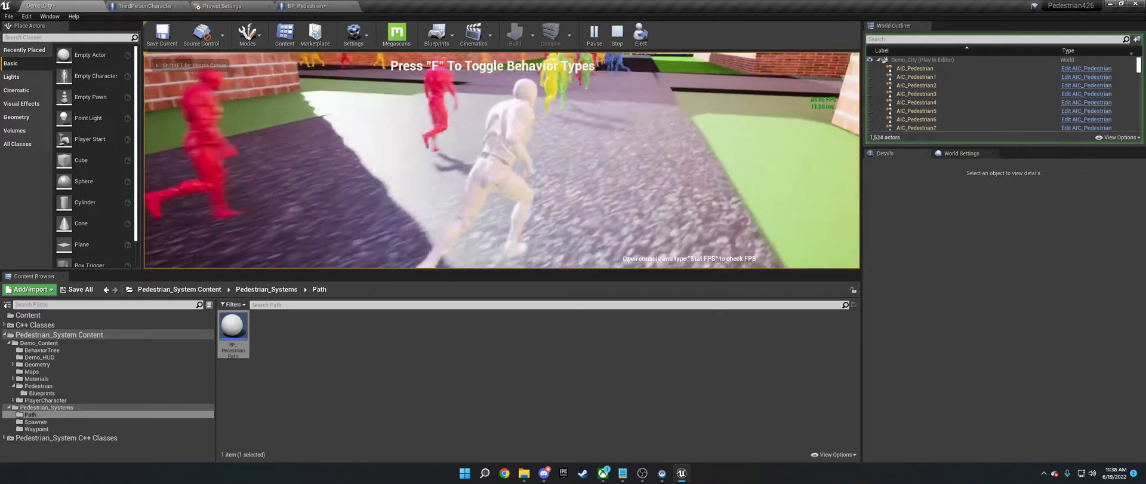
key("Escape")
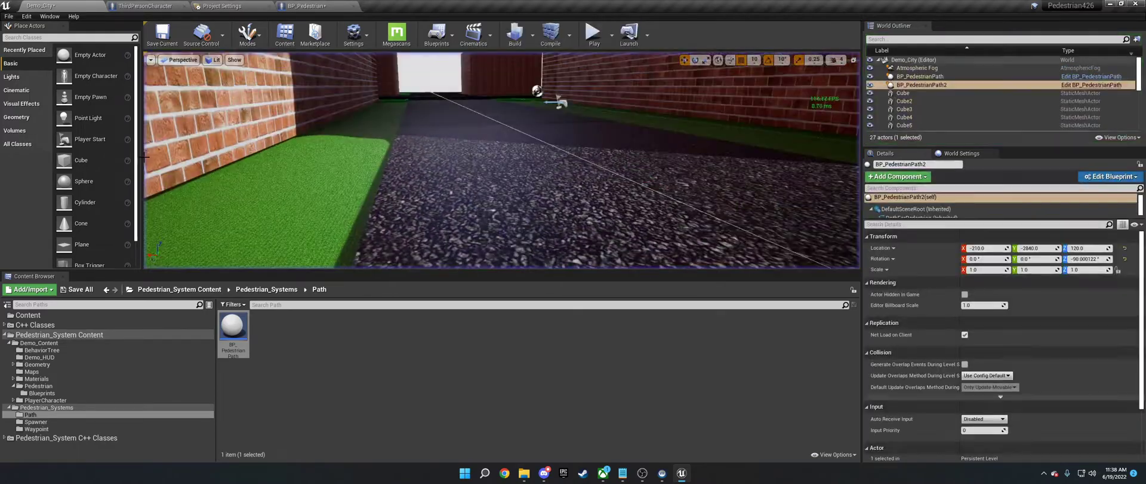
Undo the last spline point extension from the outer road to the inner intersection.
right_click_drag(403, 136, 299, 251)
key("s")
right_click_drag(517, 161, 517, 161)
key("s")
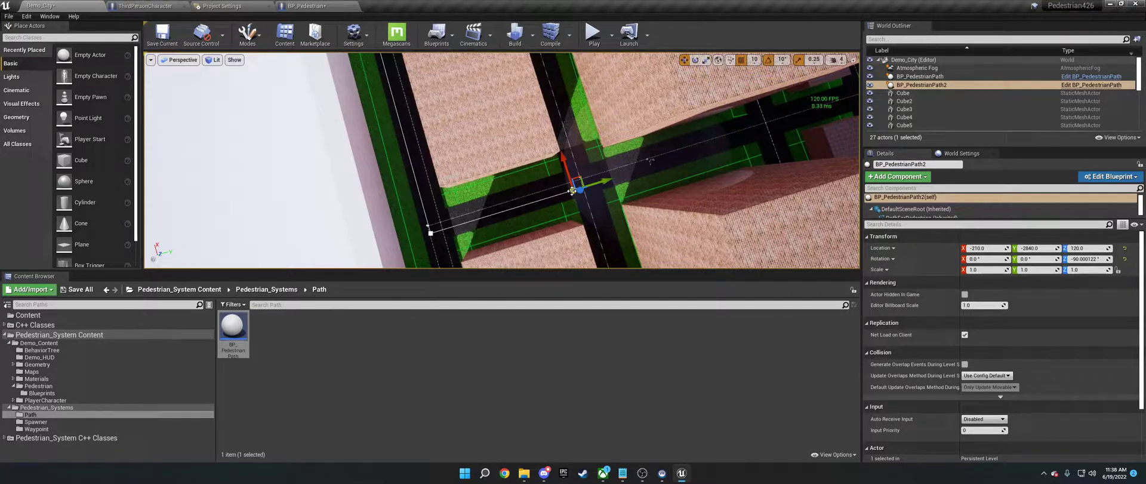
key("ctrl+z")
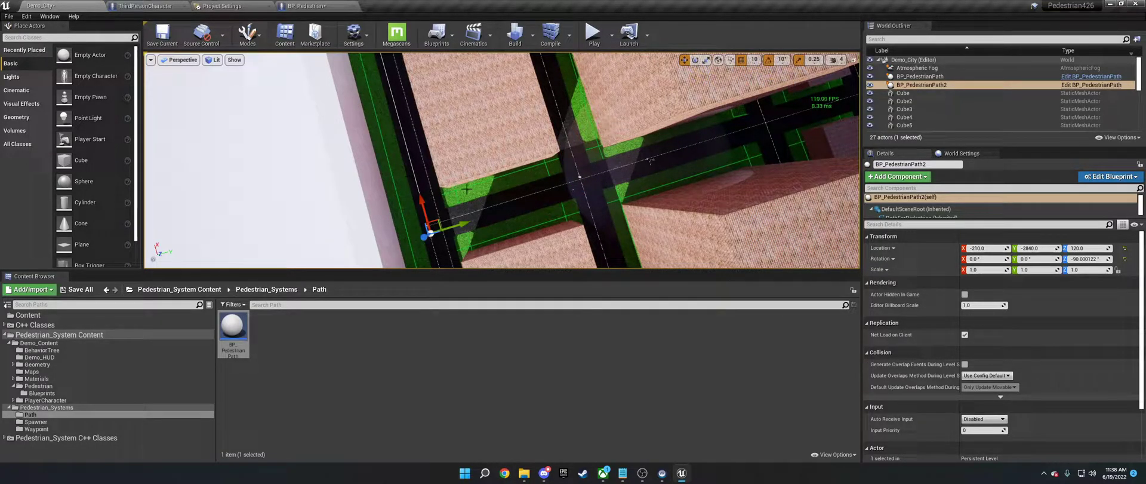
Delete a spline point of the newly placed pedestrian path and remove that path actor from the level.
right_click_drag(467, 188, 427, 123)
left_click(461, 106)
key("Delete")
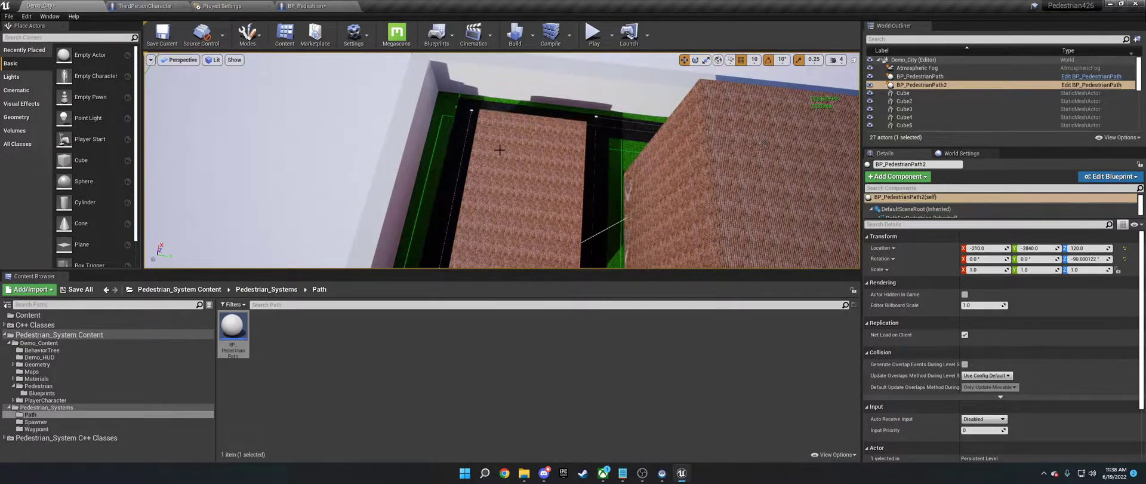
right_click_drag(516, 154, 516, 213)
left_click(583, 204)
right_click_drag(583, 205, 643, 129)
key("Delete")
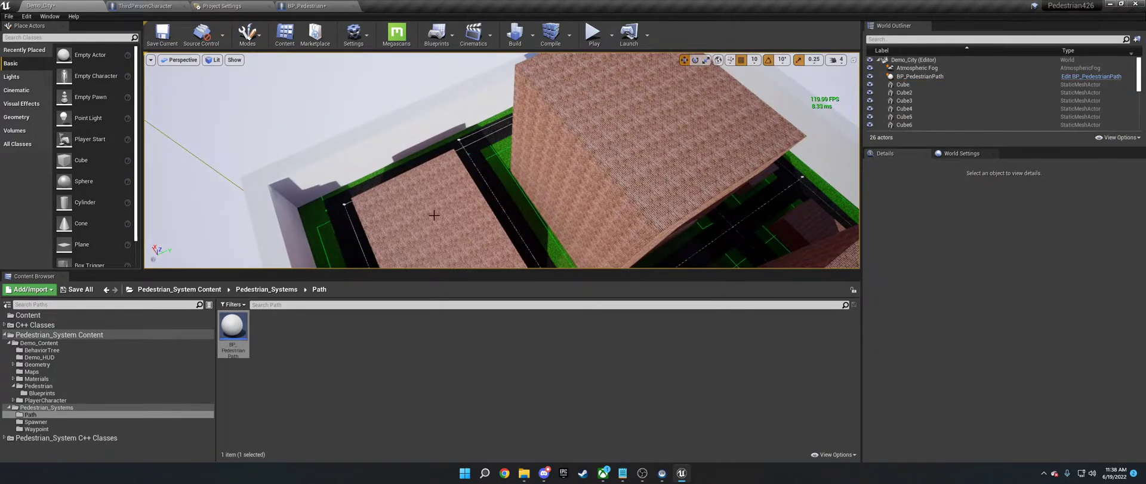
Open the pedestrian behavior tree from the BehaviorTree folder and bring both behavior branches into view.
left_click(70, 350)
double_click(264, 326)
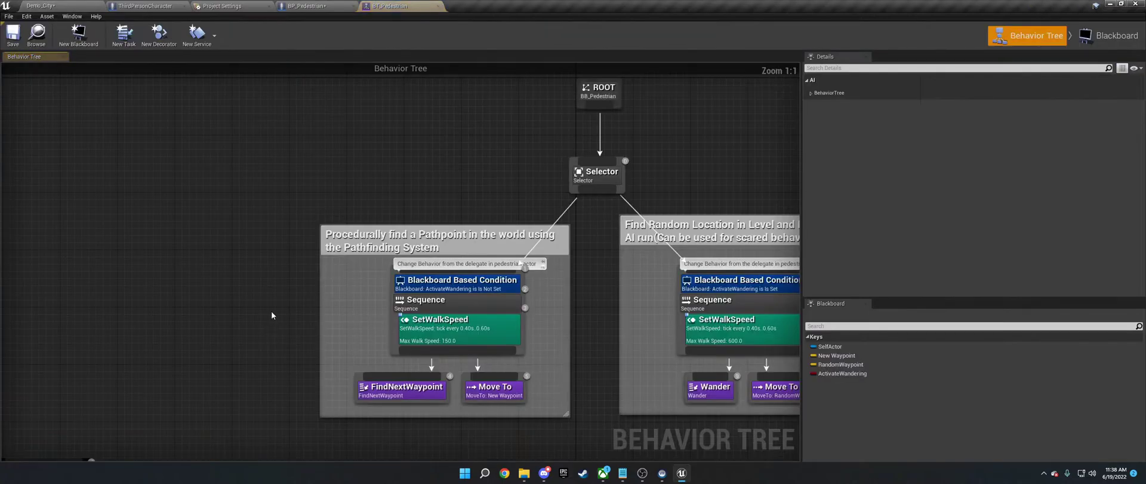
right_click_drag(367, 317, 259, 215)
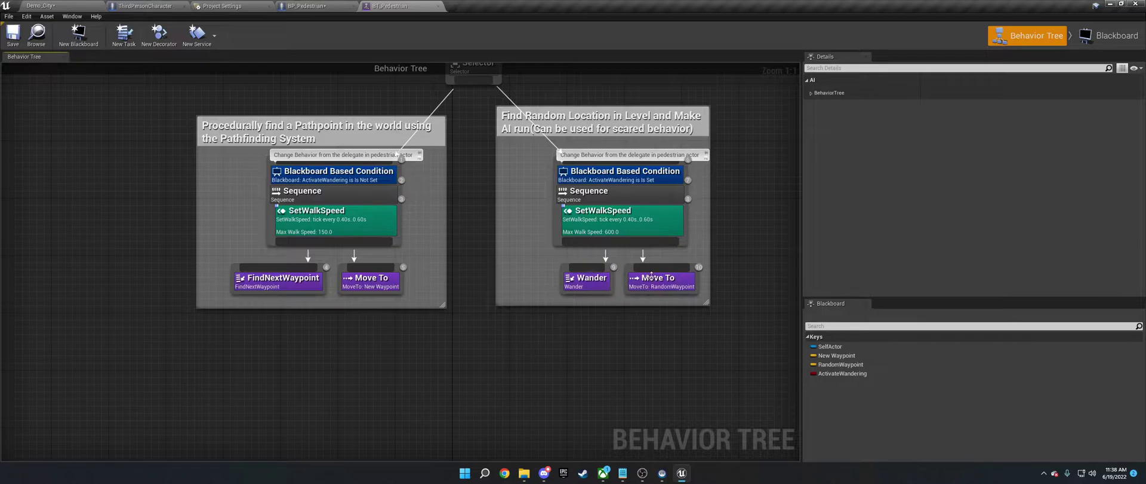
Add a Find Next Waypoint task node below the pathfinding group in the behavior tree.
right_click(289, 349)
type("find nex")
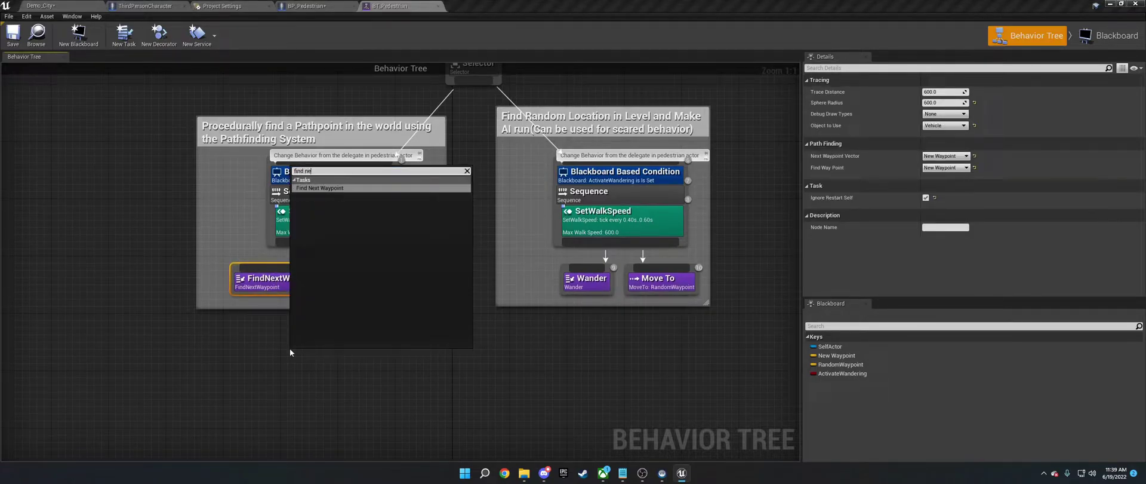
type("t")
key("Return")
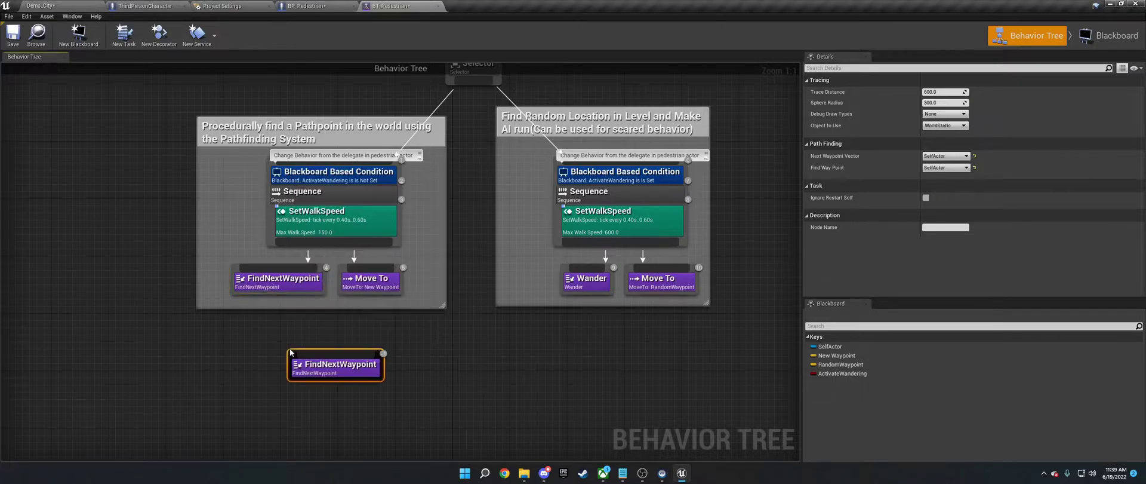
Add a Wander task node and line it up beside the separate FindNextWaypoint node.
right_click(535, 370)
type("wand")
key("Return")
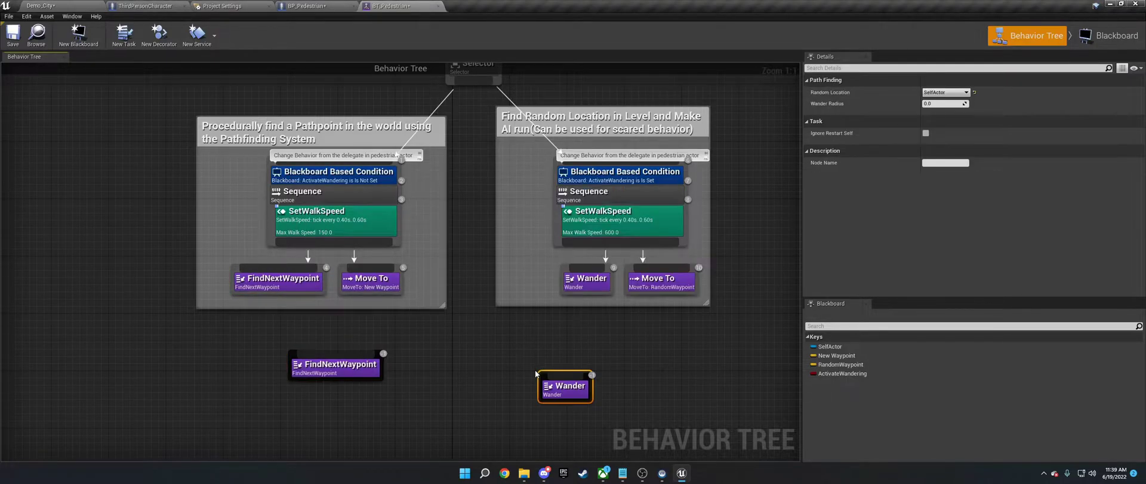
left_click_drag(536, 374, 480, 352)
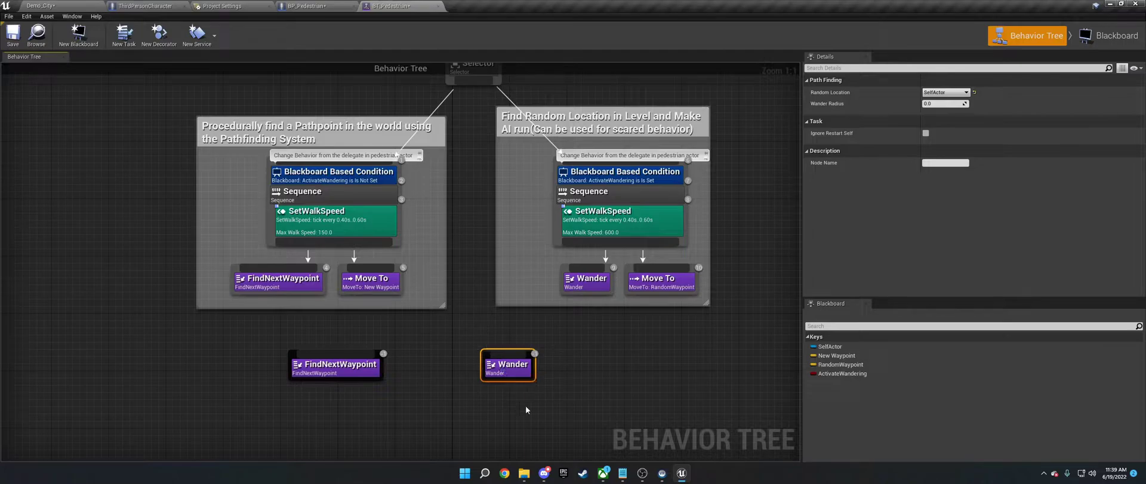
Delete the separate Wander and FindNextWaypoint nodes below the two behavior groups and save the behavior tree.
key("Delete")
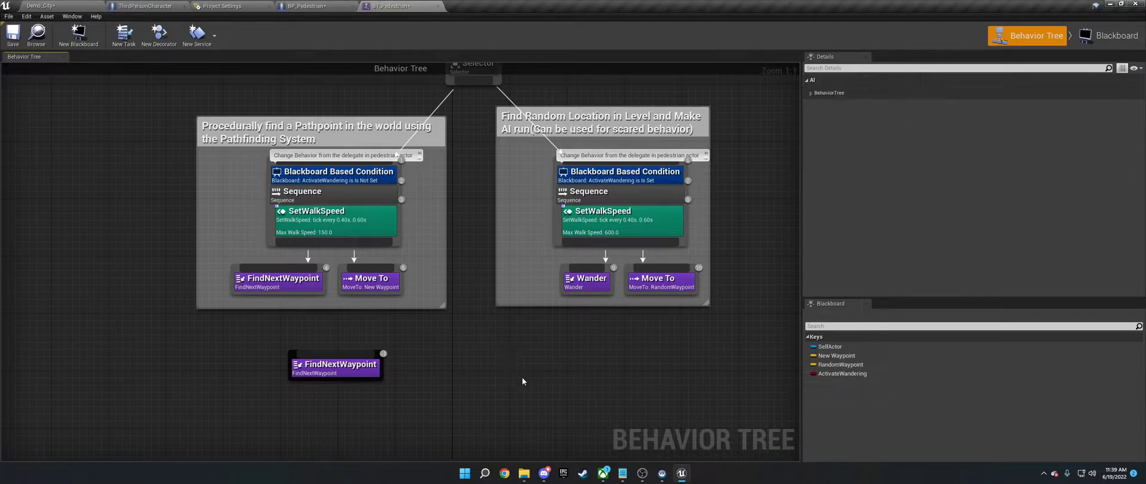
left_click(358, 371)
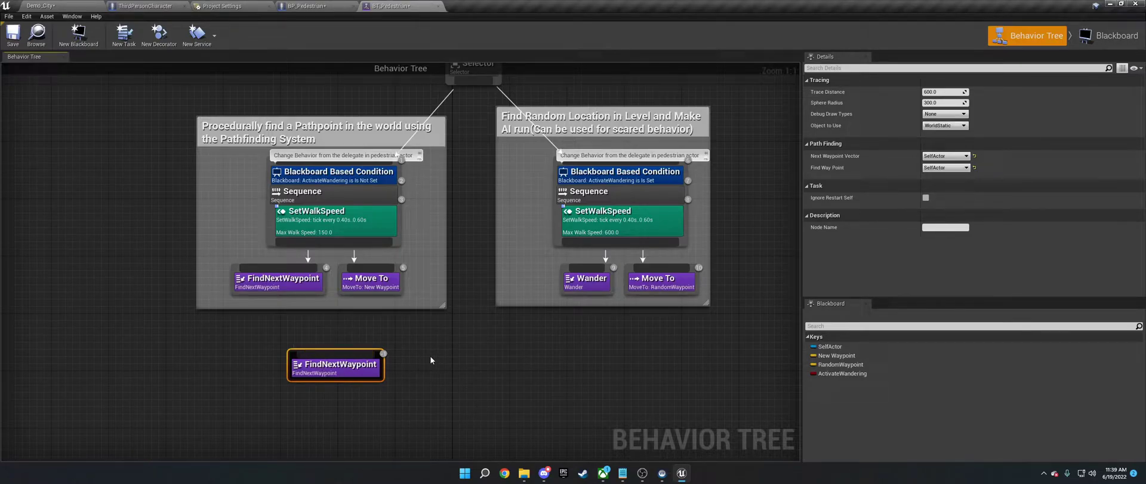
key("Delete")
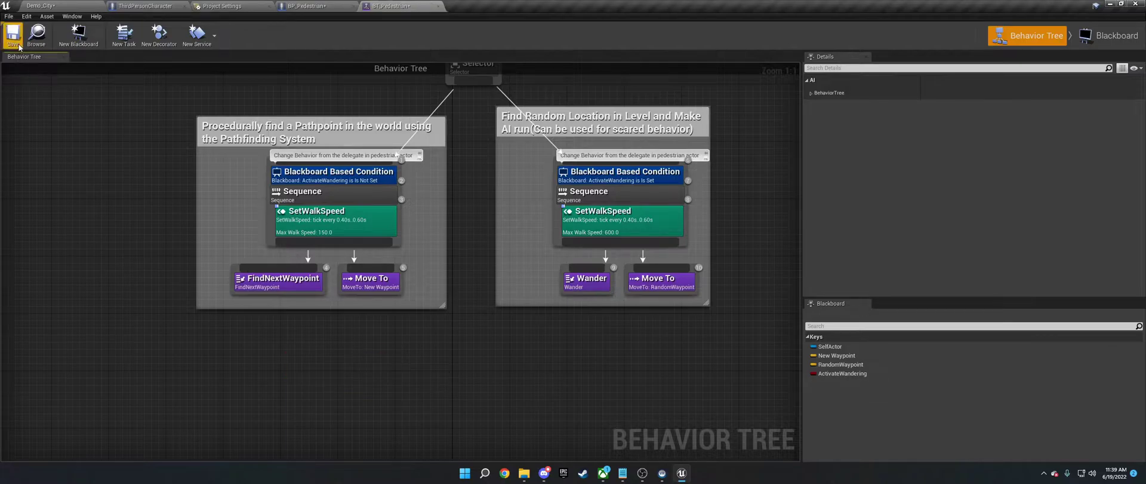
left_click(19, 45)
Examine the pathfinding branch's FindNextWaypoint and Move To settings, including the object types offered for Object to Use.
left_click(298, 279)
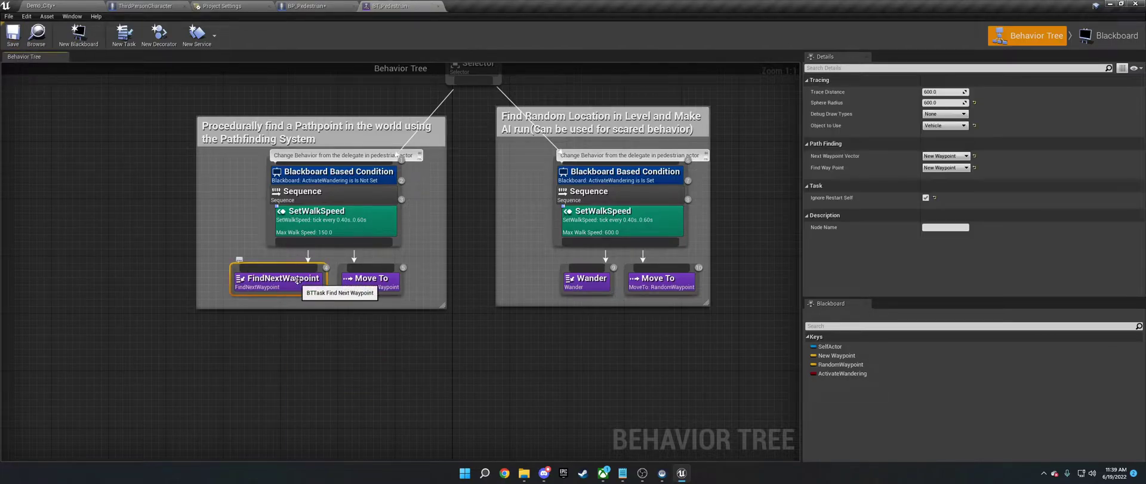
left_click(370, 282)
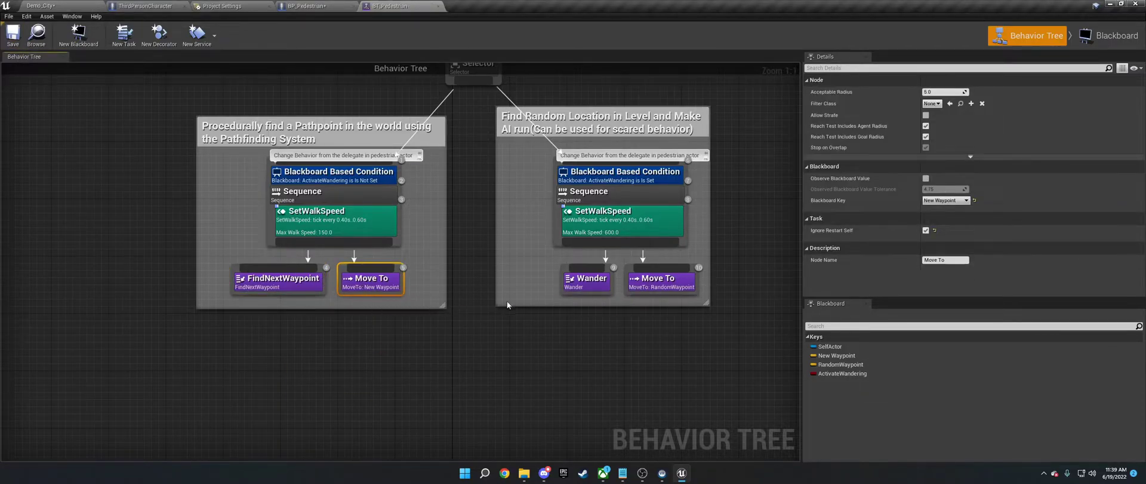
left_click(297, 280)
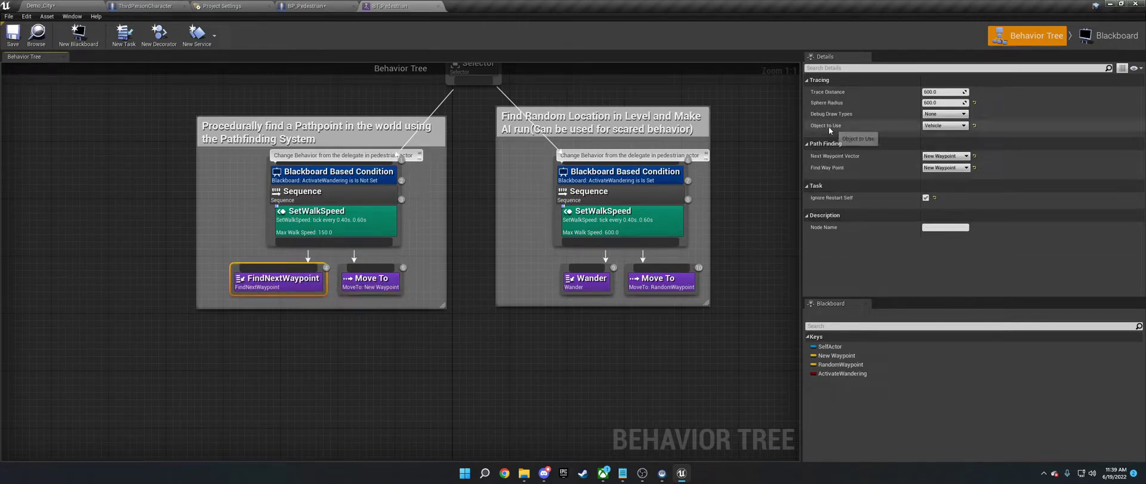
left_click(940, 126)
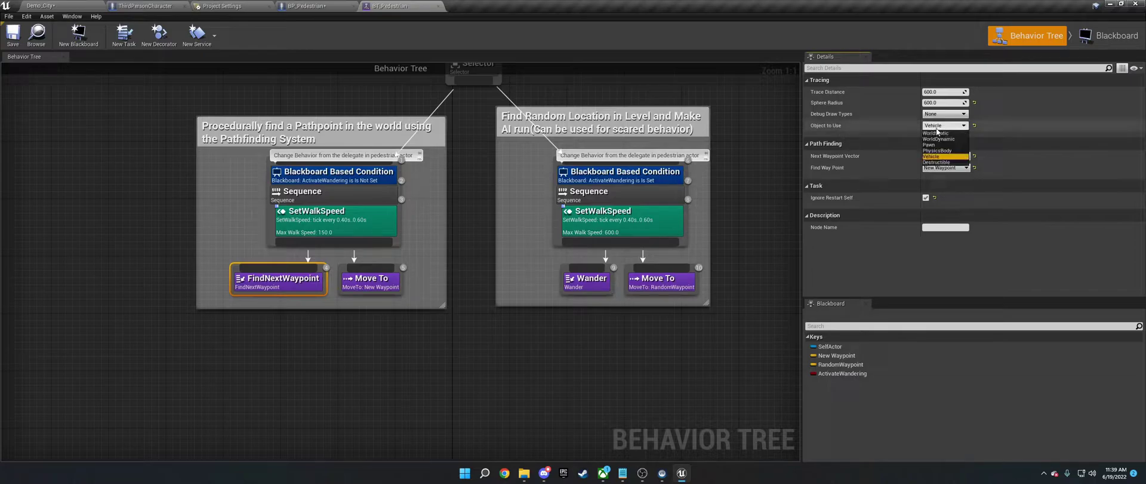
left_click(948, 156)
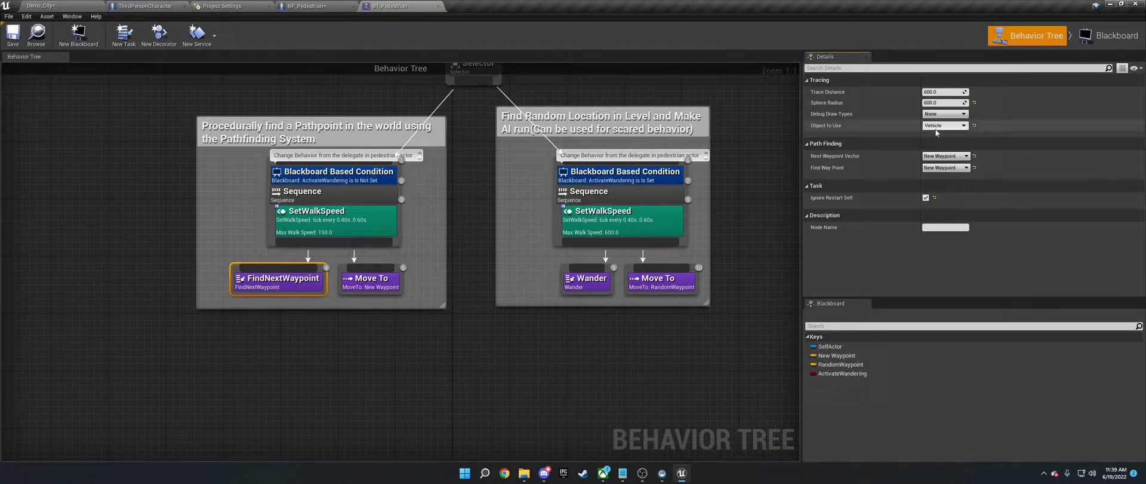
Open BP_WayPoint from the Waypoint folder and inspect its Waypoint box component and collision presets.
left_click(45, 6)
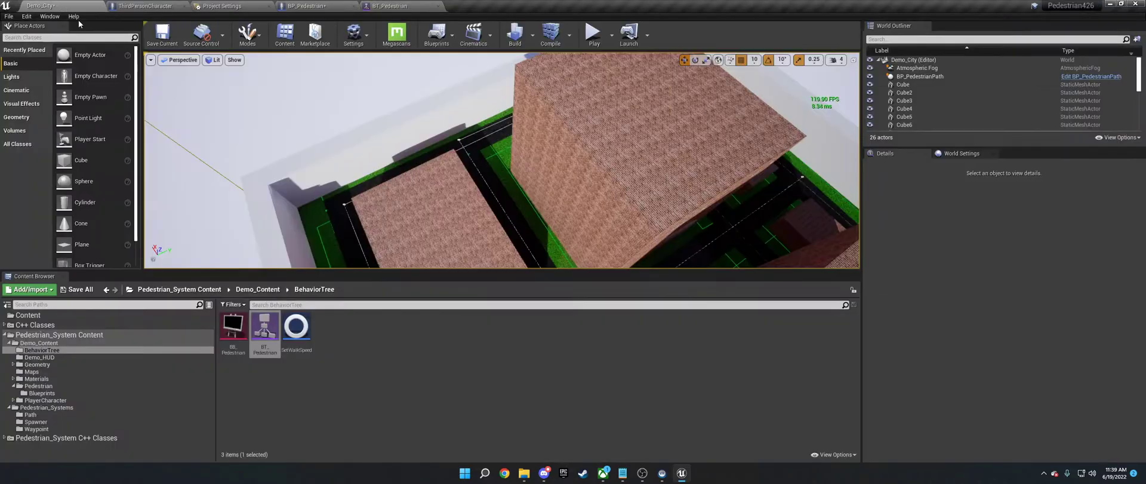
left_click(61, 430)
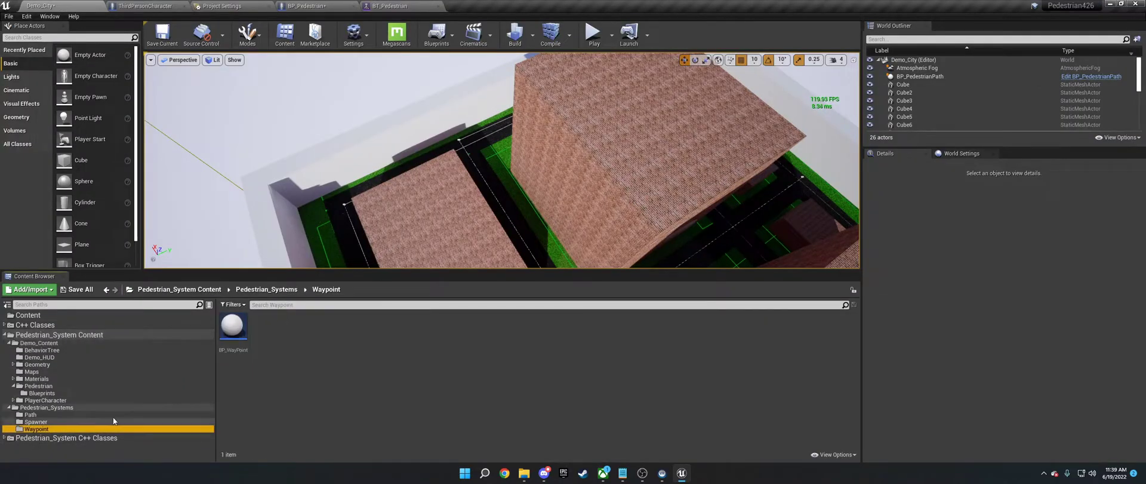
double_click(232, 328)
left_click(35, 71)
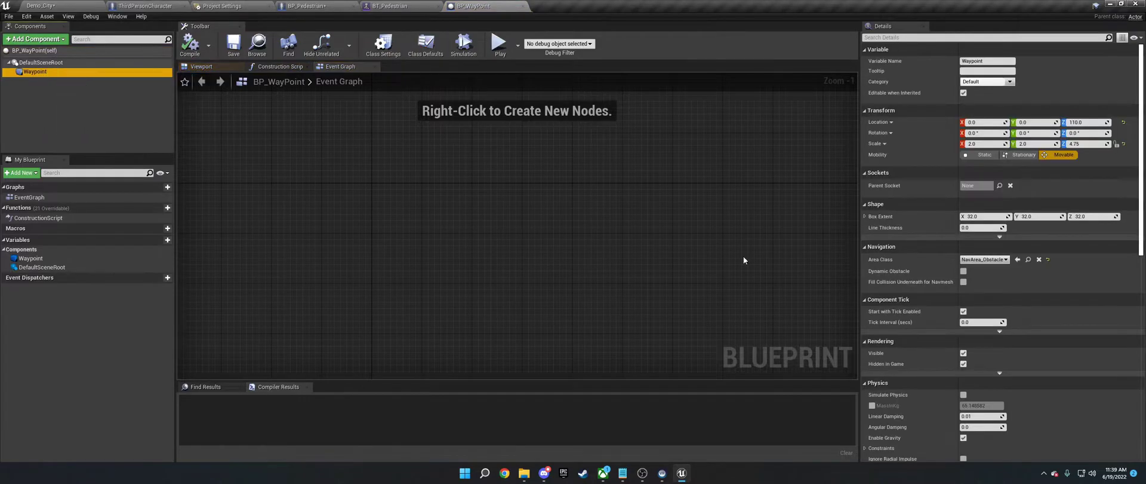
scroll(915, 287, "down", 10)
scroll(915, 287, "down", 4)
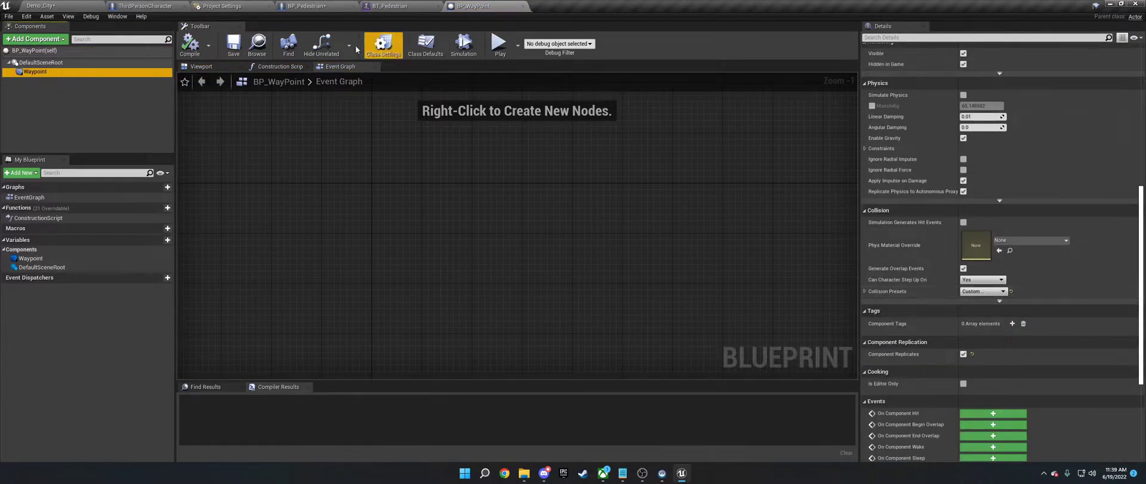
left_click(201, 66)
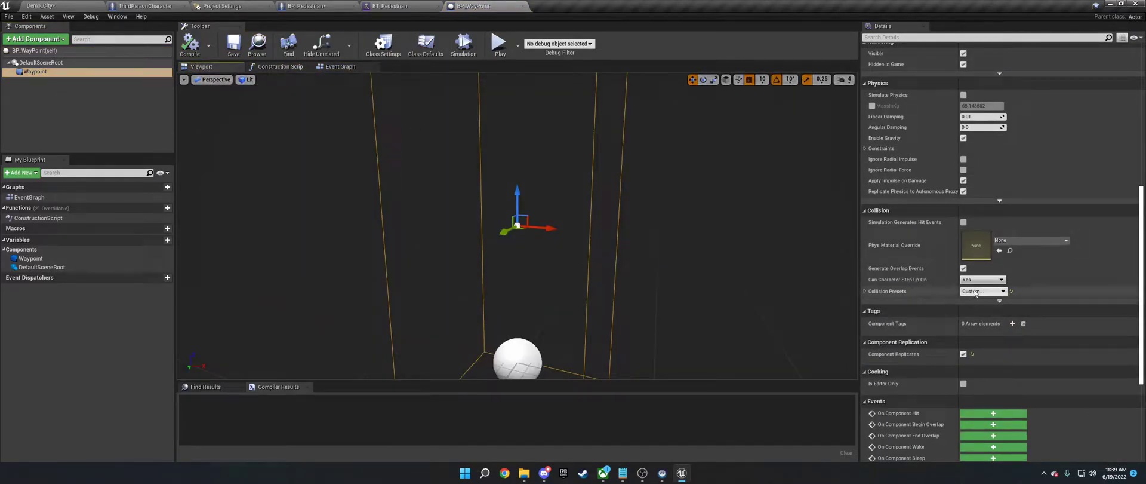
left_click(868, 290)
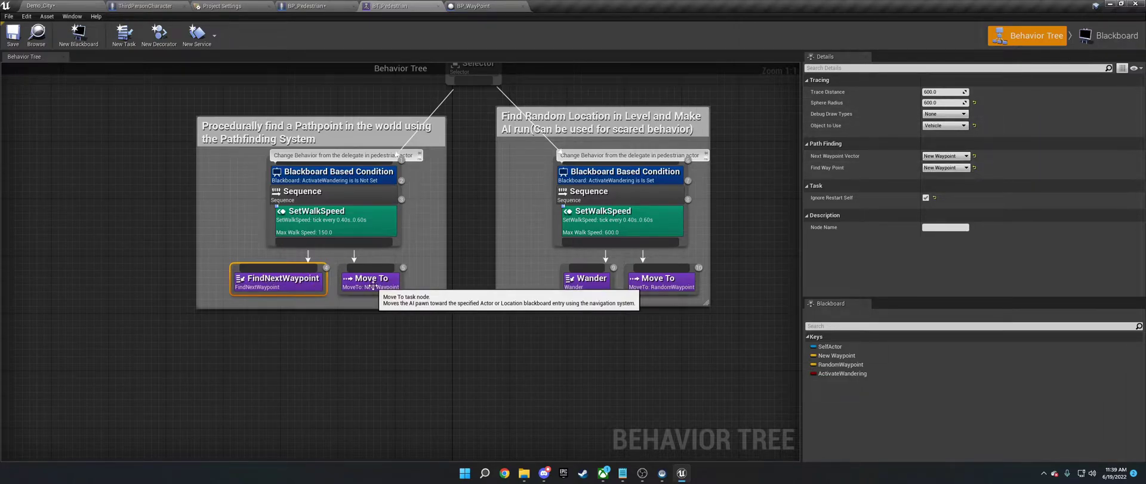
Look over the pedestrian blackboard's keys and return to the behavior tree graph.
left_click(1109, 35)
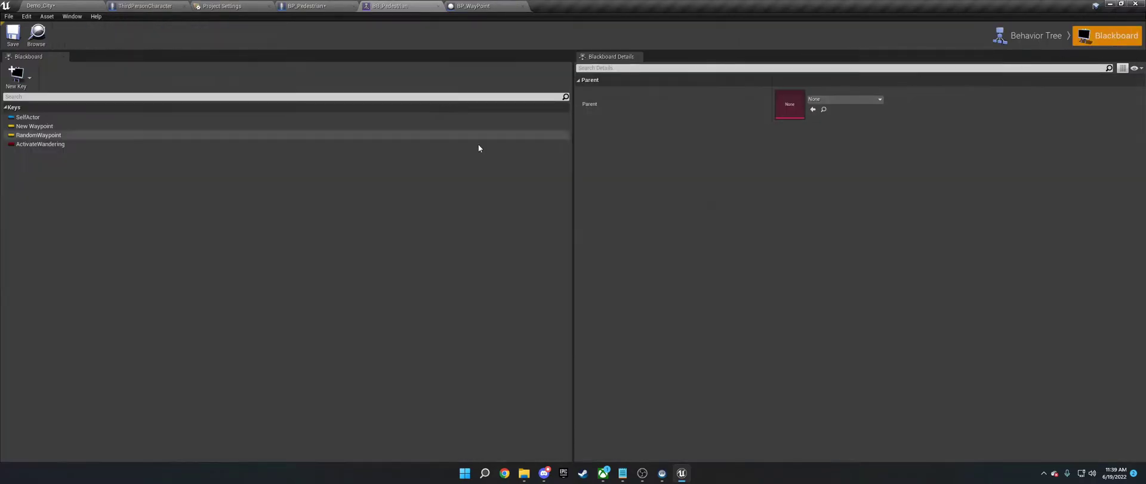
left_click(1028, 35)
right_click_drag(602, 323, 660, 392)
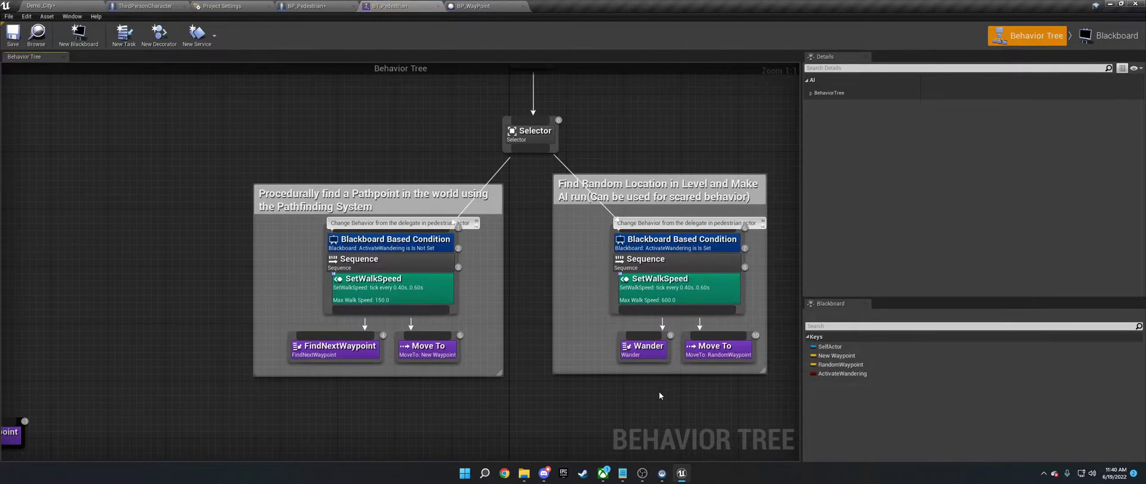
Delete the stray FindNextWaypoint node lying outside the behavior tree's two comment groups.
scroll(573, 288, "down", 5)
scroll(345, 352, "up", 5)
left_click(358, 329)
key("Delete")
right_click_drag(707, 331, 486, 404)
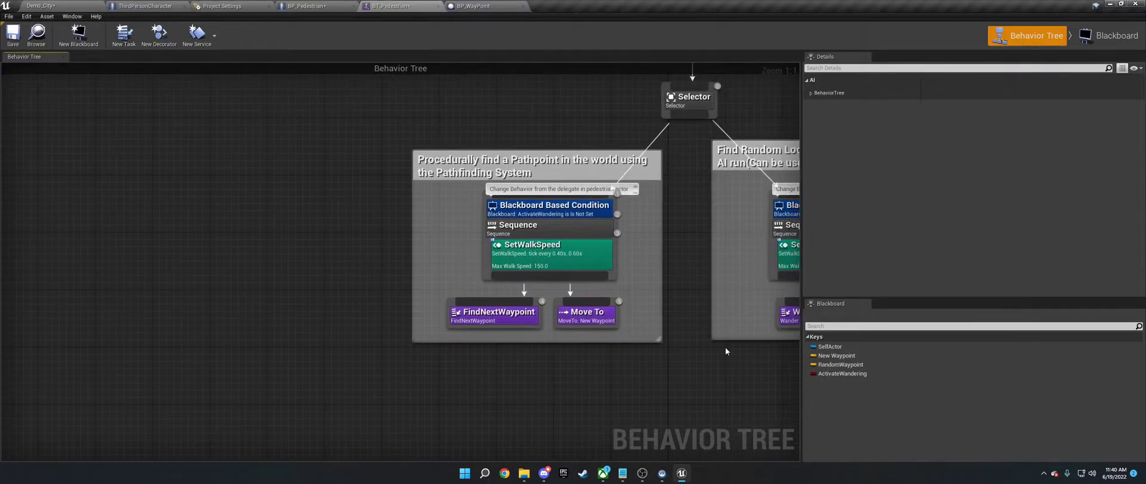
Examine the FindNextWaypoint task's tracing and path finding settings, including its Debug Draw Types options.
right_click_drag(586, 326, 449, 346)
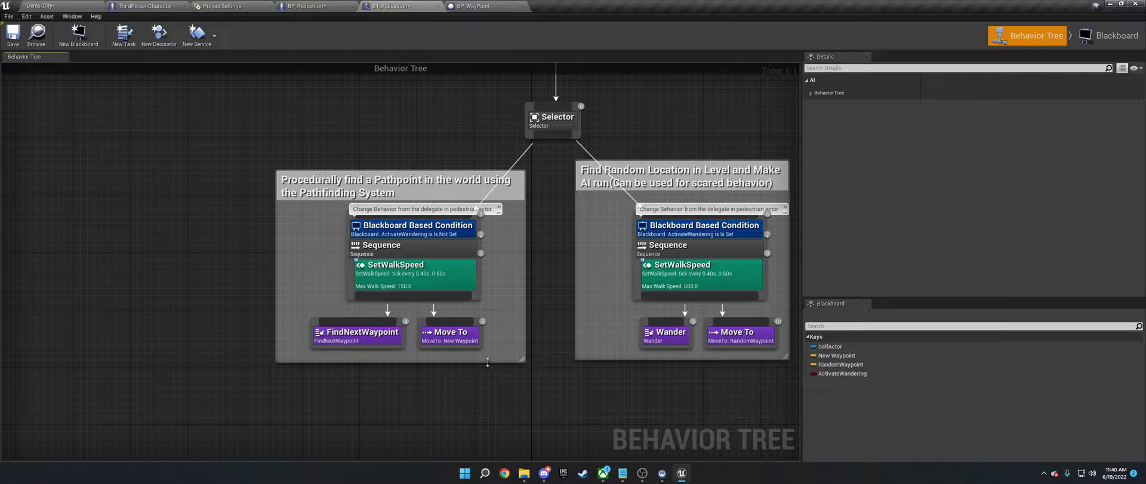
left_click(385, 336)
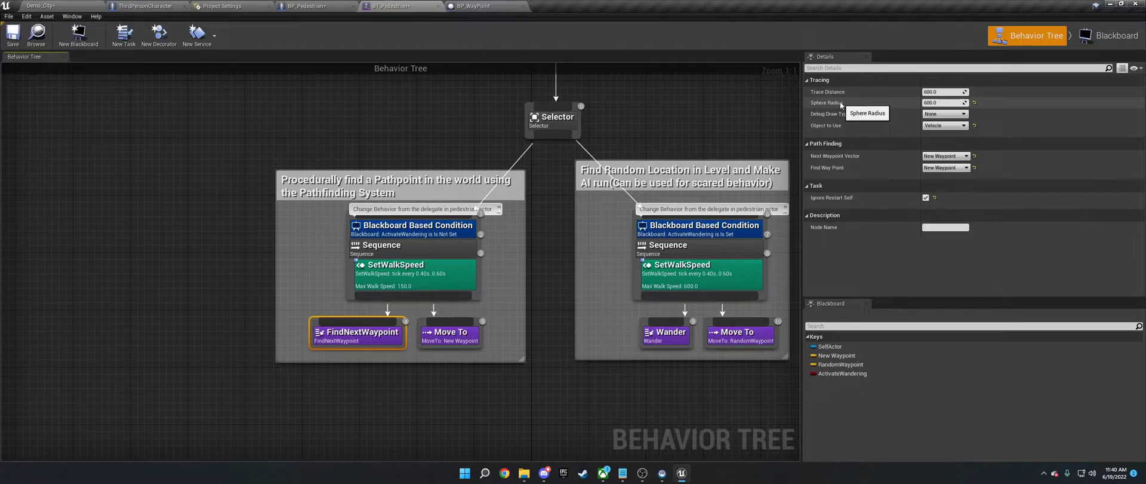
left_click(945, 114)
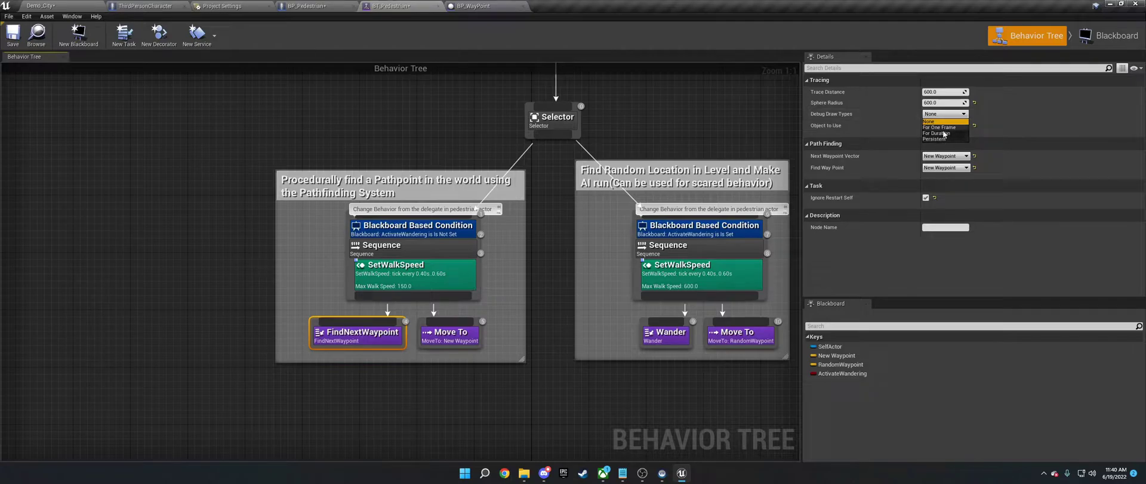
left_click(946, 114)
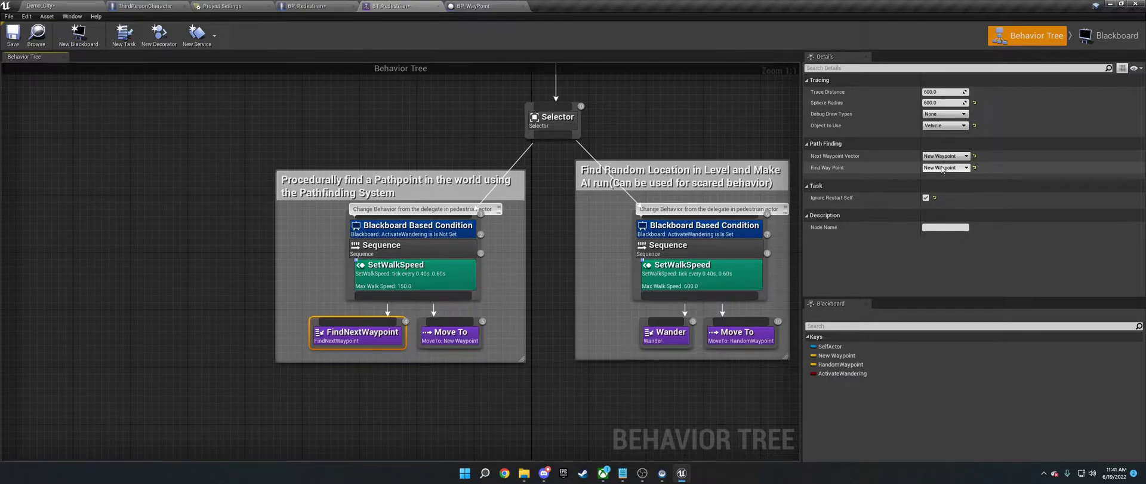
Inspect the Wander task's random location and wander radius settings and save the behavior tree.
right_click_drag(712, 162, 526, 141)
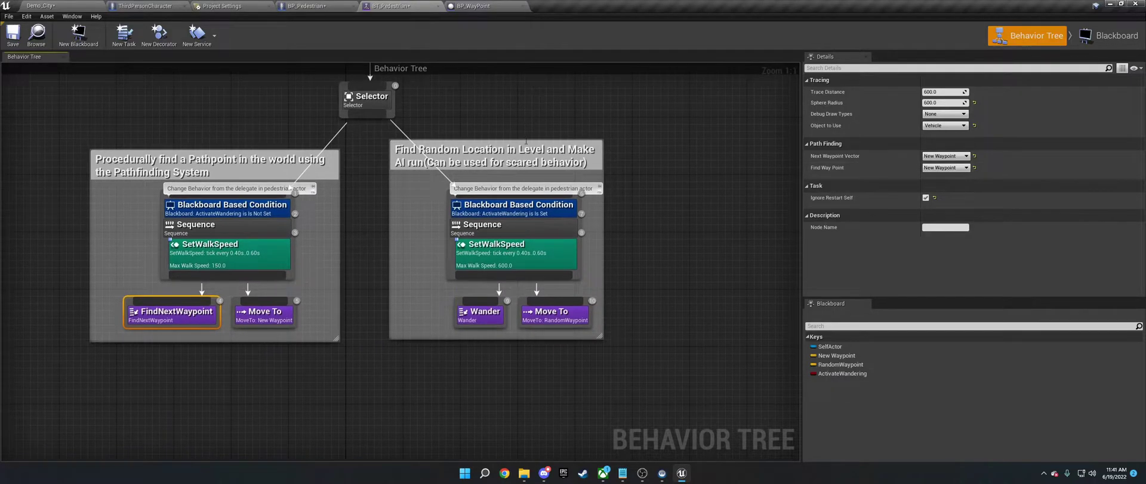
left_click(482, 320)
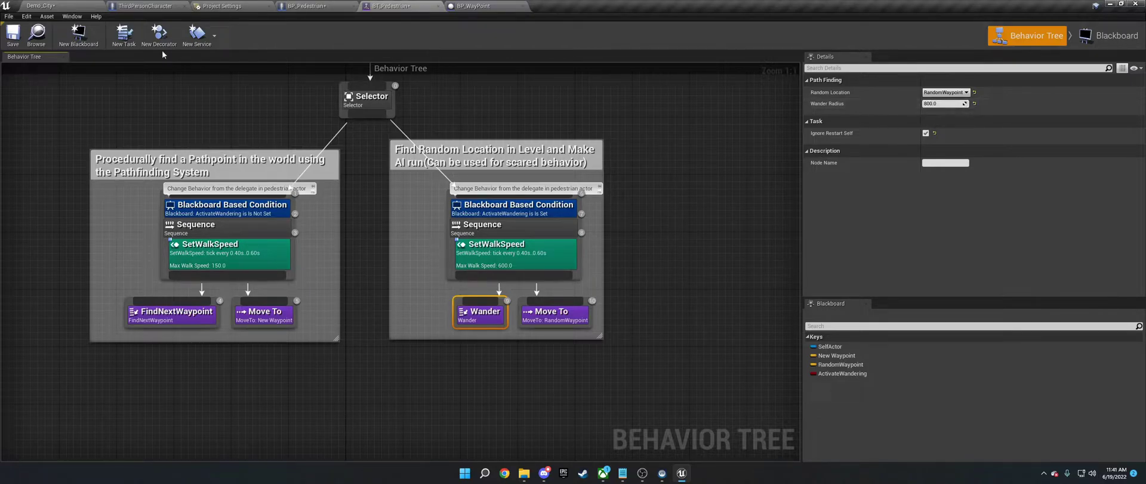
left_click(13, 37)
Review the Crowd Manager's agent, avoidance and collision settings in the project settings.
left_click(243, 5)
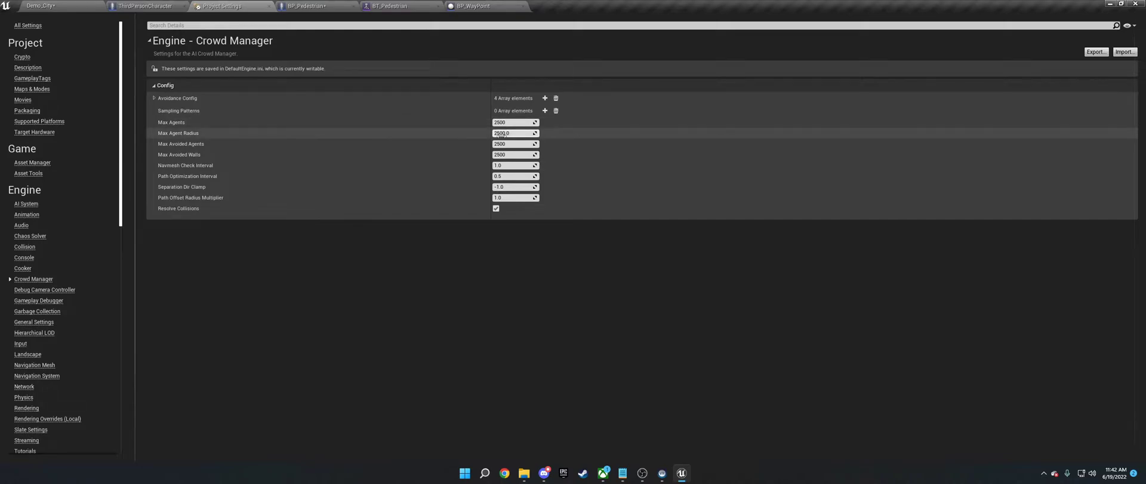
key("Return")
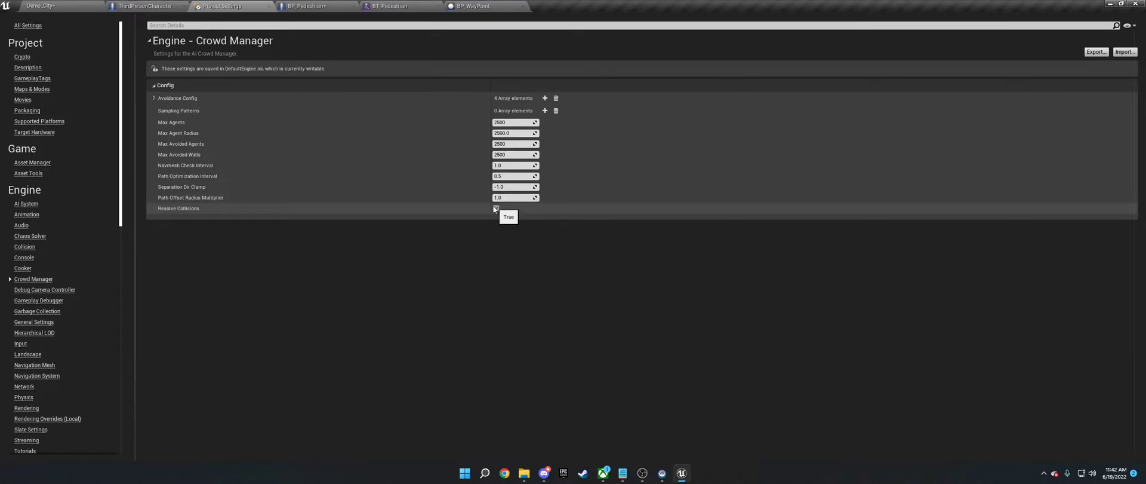
Open the BP_Spawner blueprint from the Spawner folder of Pedestrian_Systems.
left_click(48, 5)
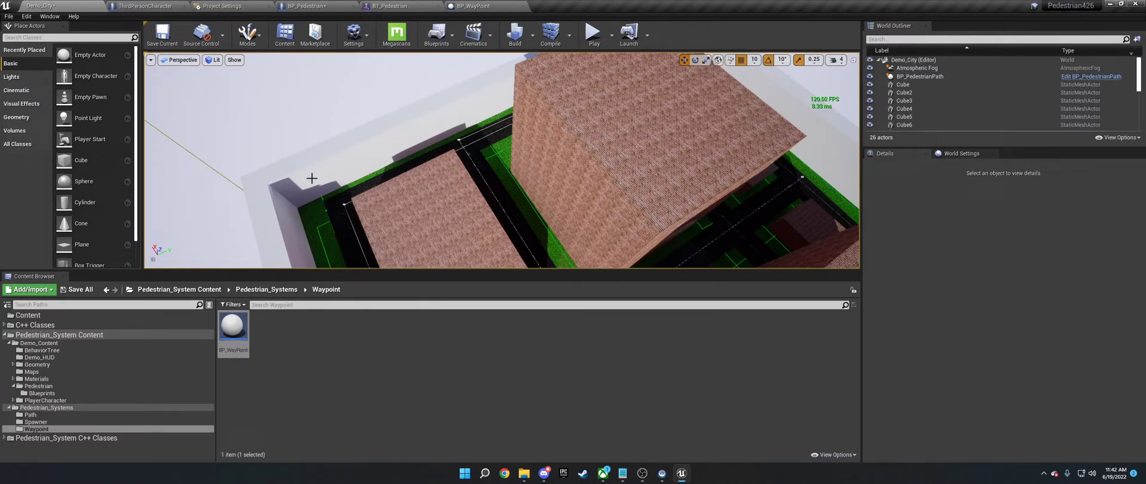
left_click(61, 422)
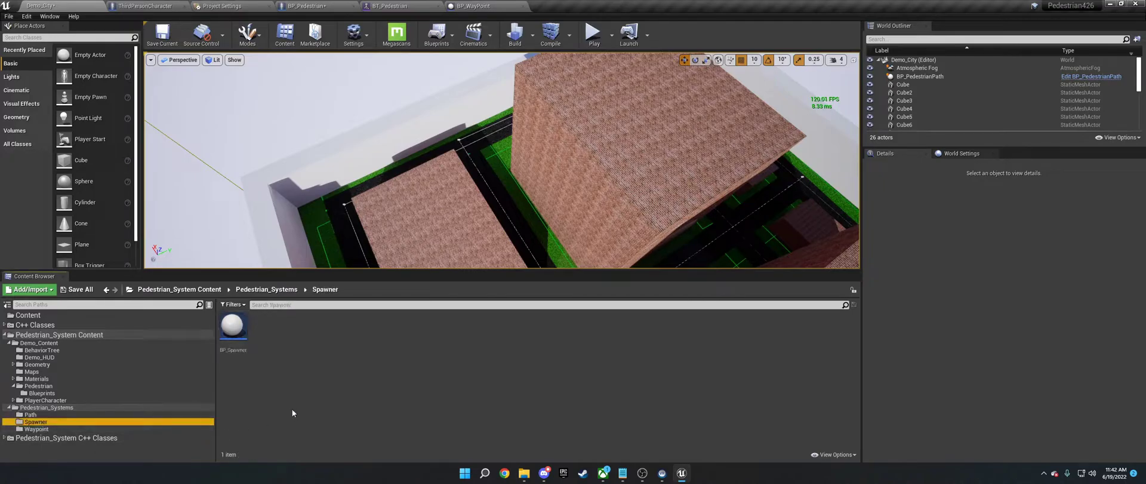
double_click(232, 327)
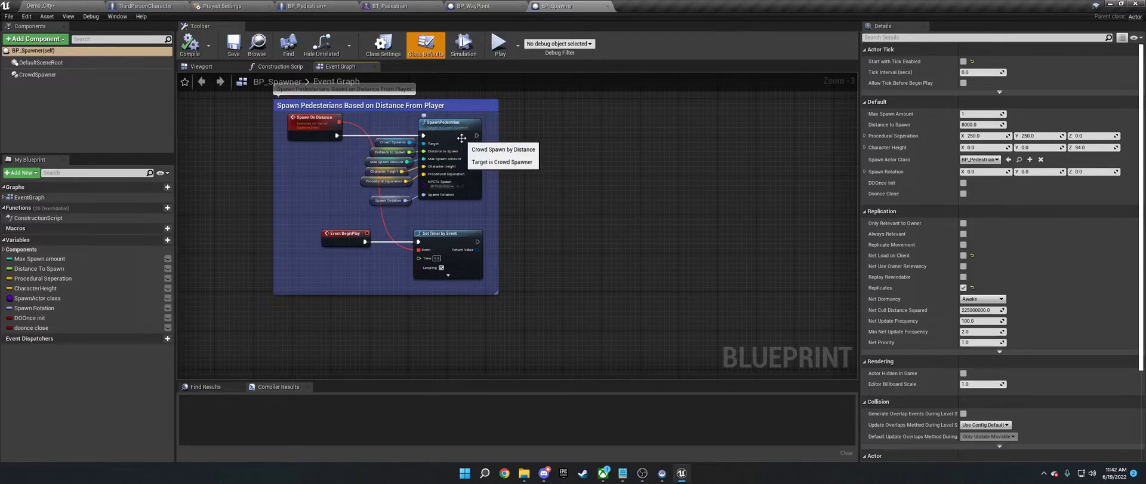
Search the available components for "crowd spawner" and close the list without adding one.
left_click(37, 40)
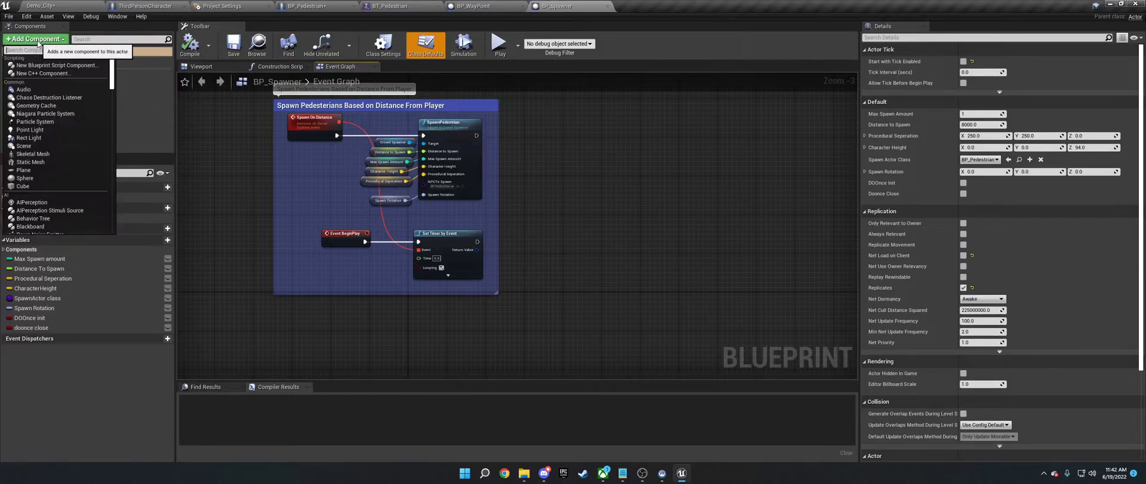
type("crowd spawner")
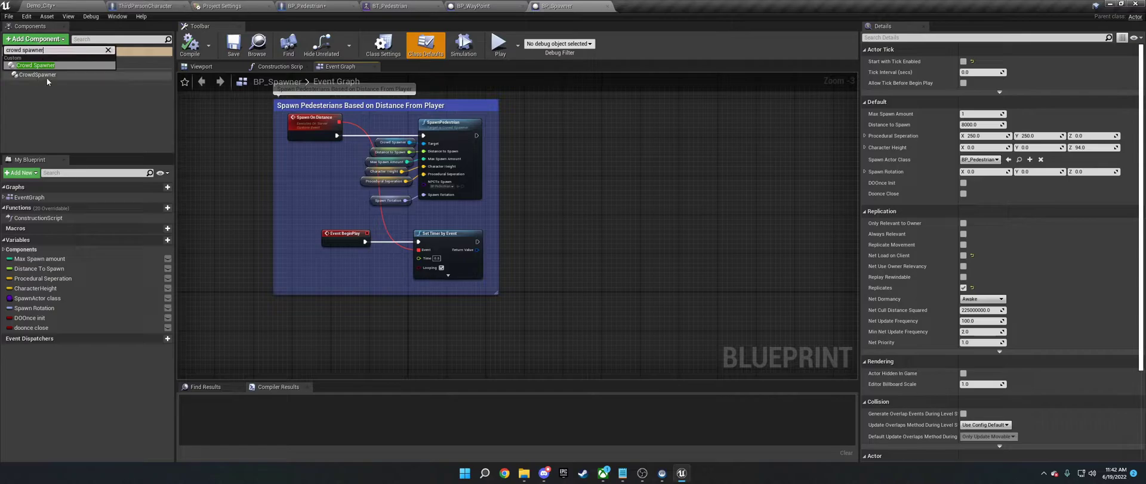
left_click(75, 109)
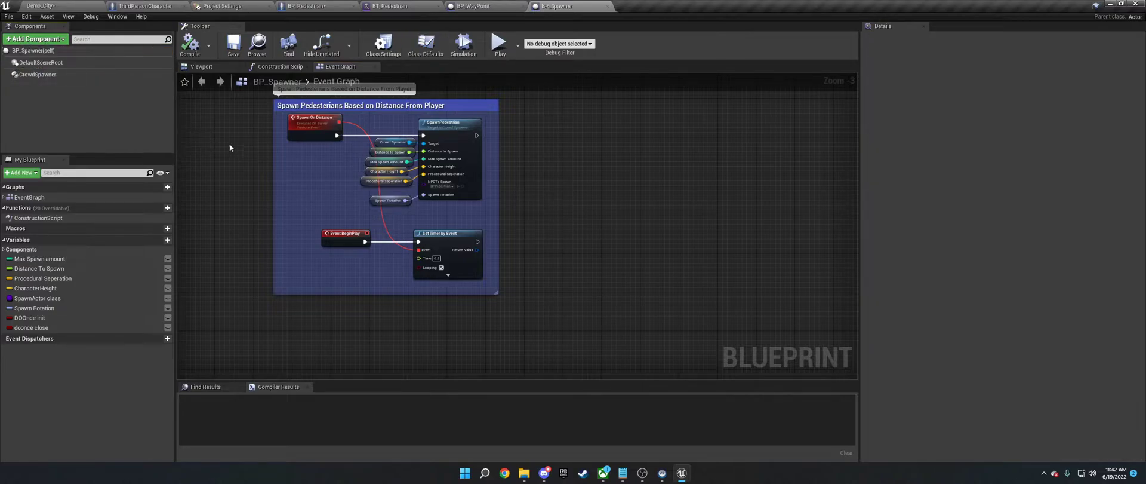
Search the event graph's available nodes for "spawn pedes" and dismiss the list without adding one.
right_click(543, 177)
type("spawn pedes")
left_click(536, 158)
Examine the Distance To Spawn and Max Spawn Amount variables feeding the SpawnPedestrian node.
scroll(427, 152, "up", 3)
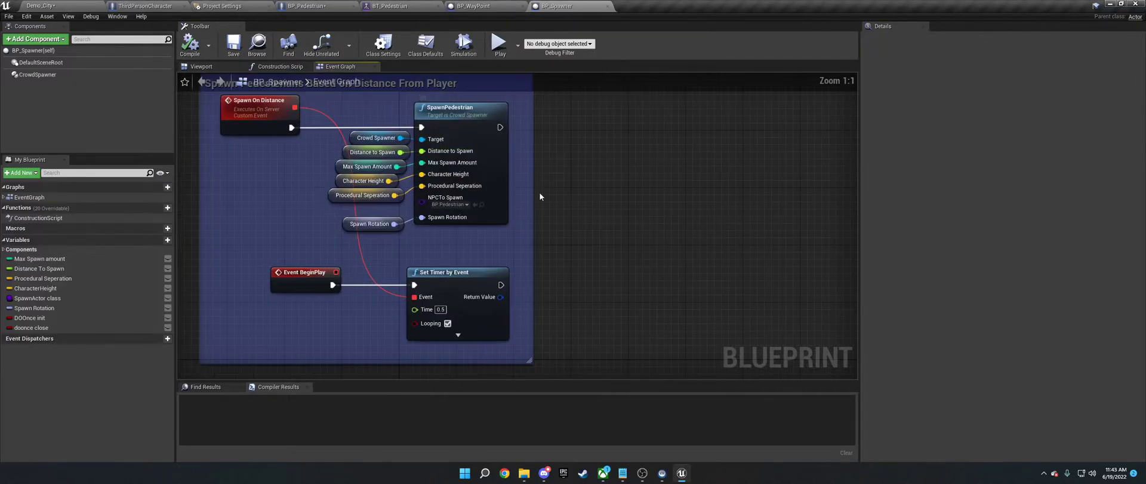
right_click_drag(539, 194, 657, 252)
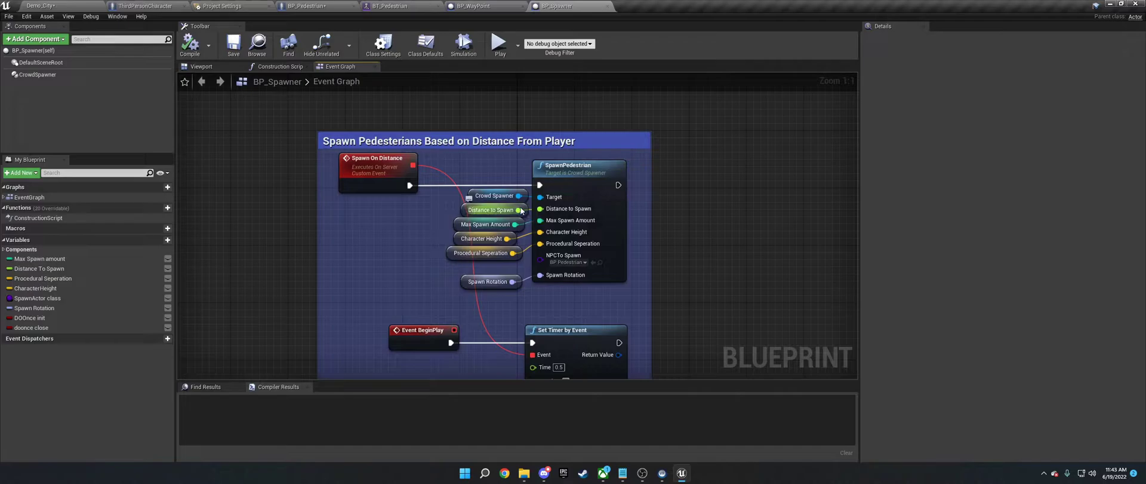
left_click(465, 210)
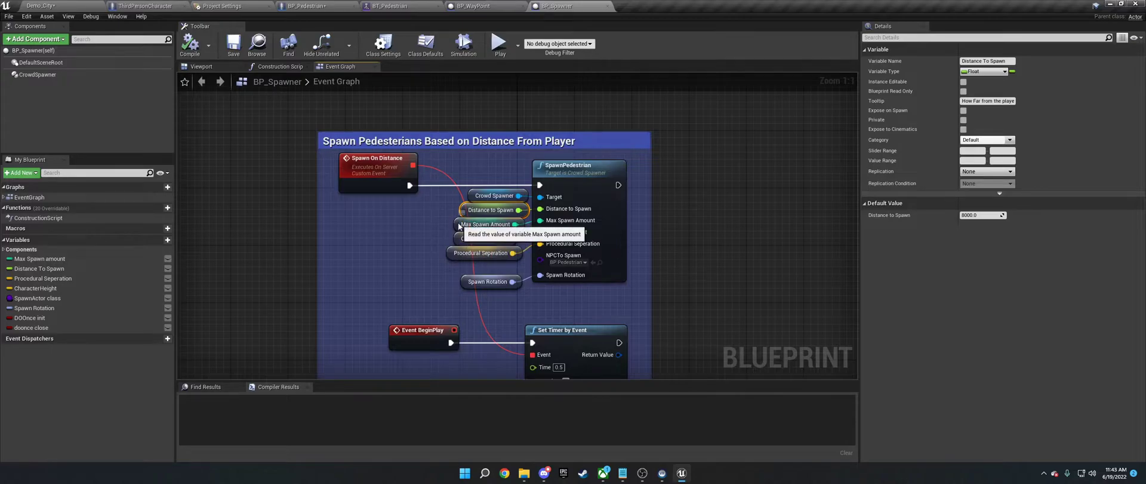
left_click(458, 224)
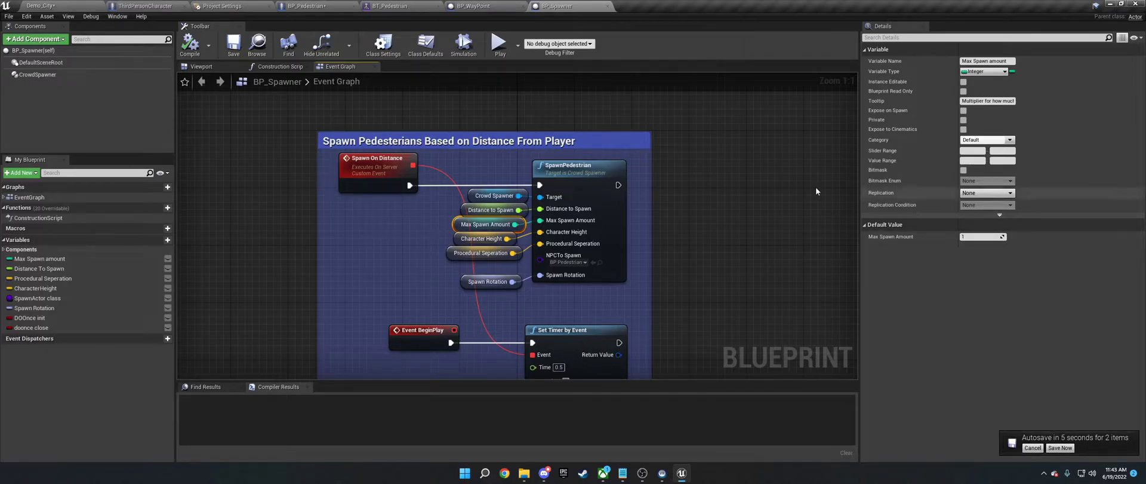
Compile the spawner blueprint and set the default value of Max Spawn Amount to 1.
key("F7")
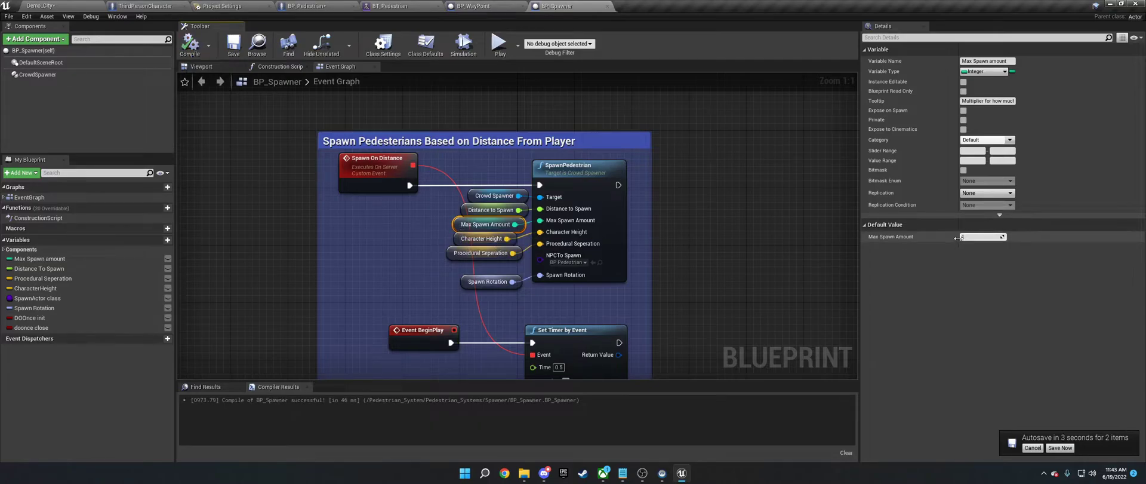
type("1")
key("Return")
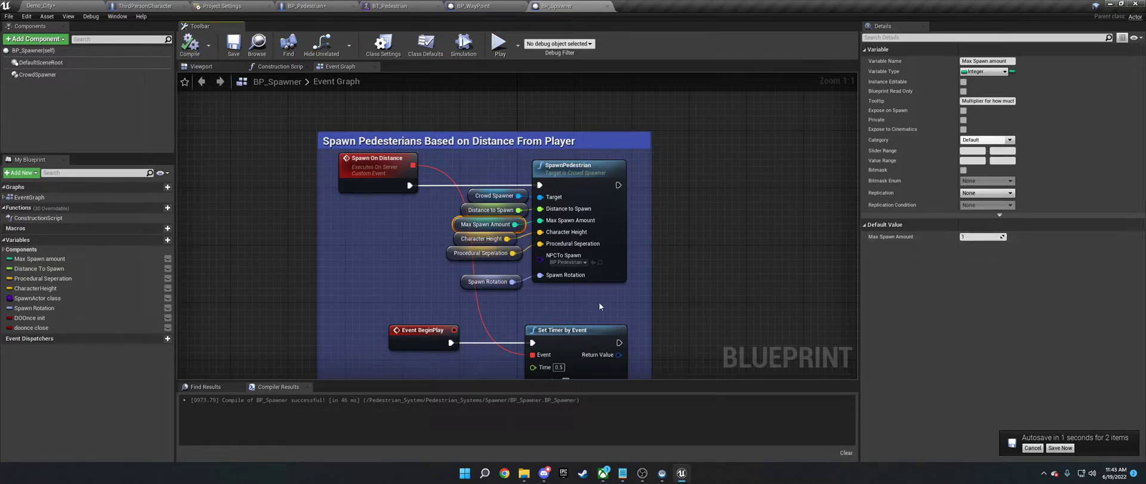
Examine the Character Height, NPCTo Spawn, Procedural Seperation and Spawn Rotation inputs of the SpawnPedestrian node.
left_click(477, 238)
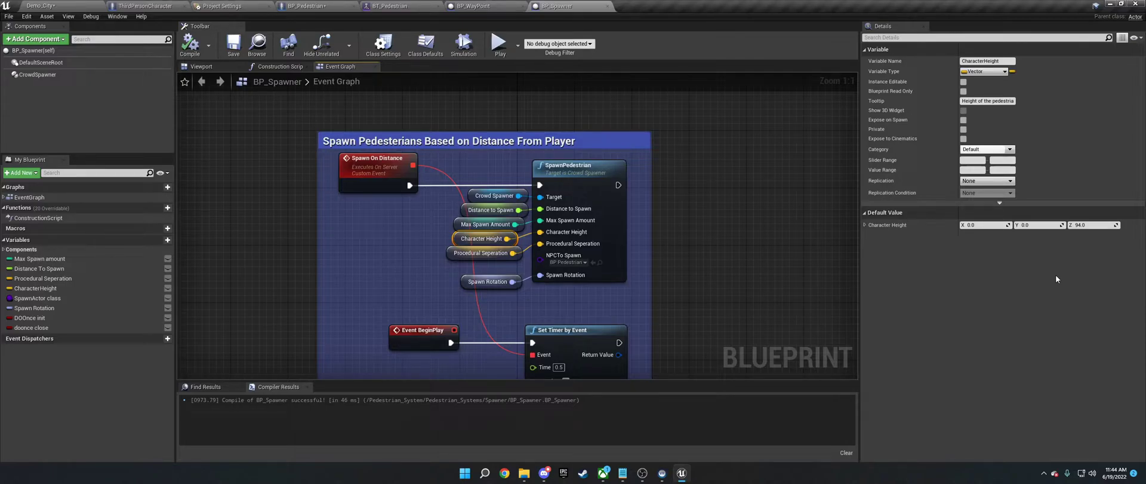
left_click(571, 262)
left_click(571, 262)
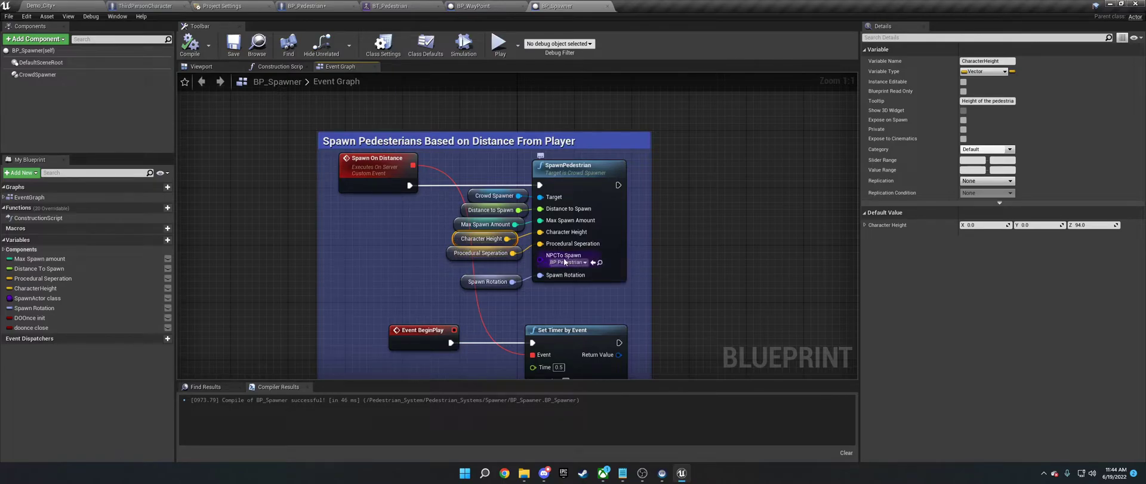
left_click(487, 255)
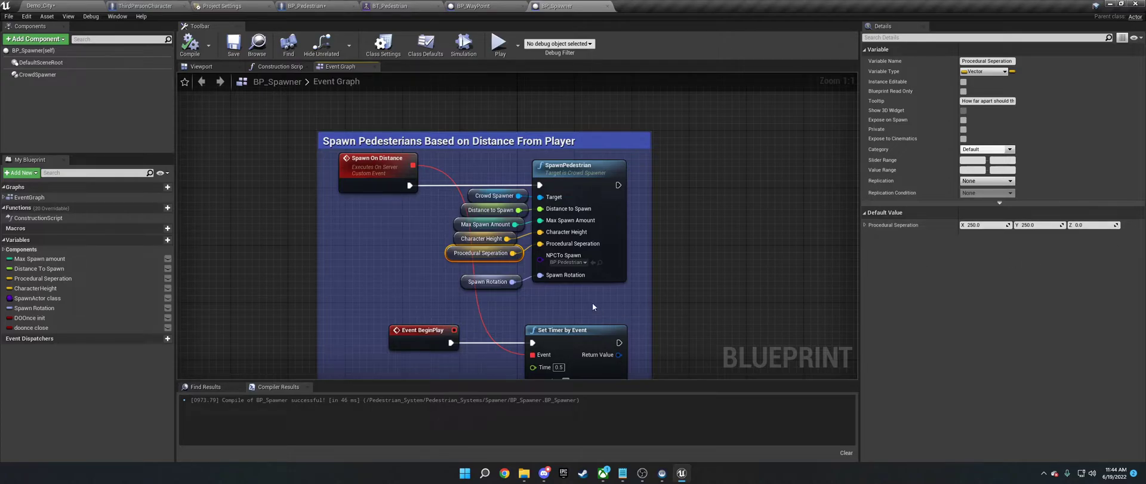
left_click(487, 281)
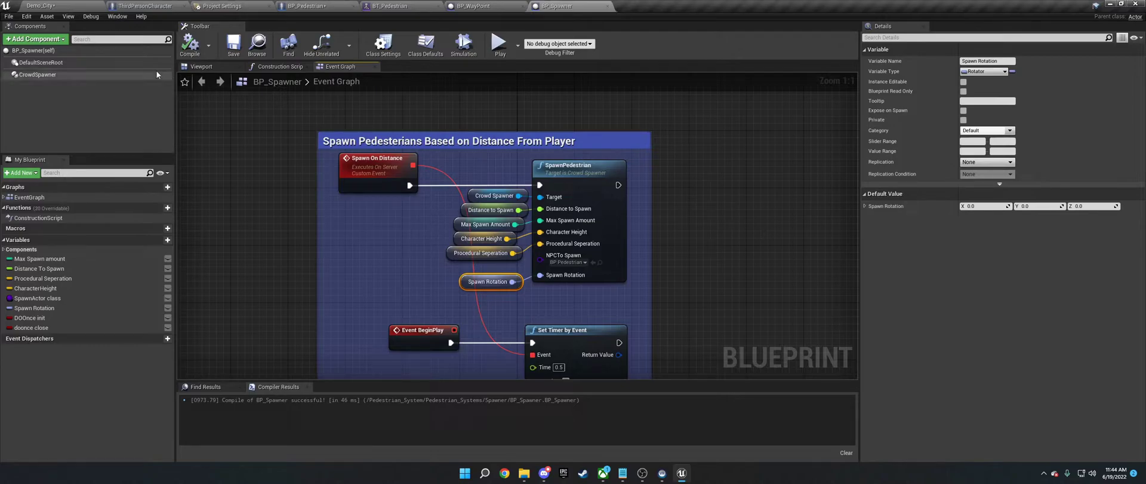
Compile BP_Spawner and inspect the Set Timer by Event node that triggers the spawning event.
left_click(191, 46)
right_click_drag(356, 260, 331, 200)
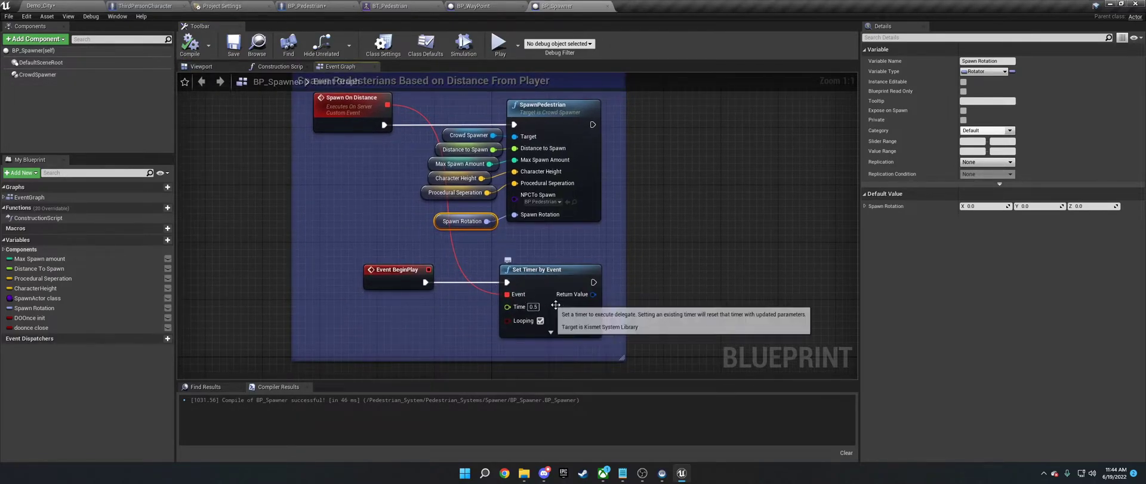
left_click(181, 53)
Open the BP_Pedestrian blueprint from the Blueprints subfolder of Demo_Content's Pedestrian folder.
left_click(41, 5)
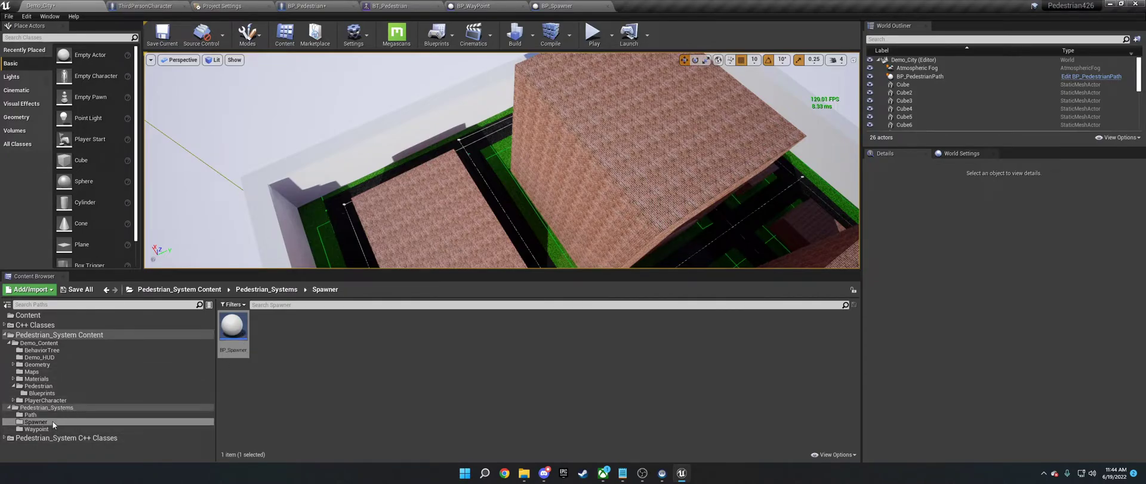
left_click(37, 385)
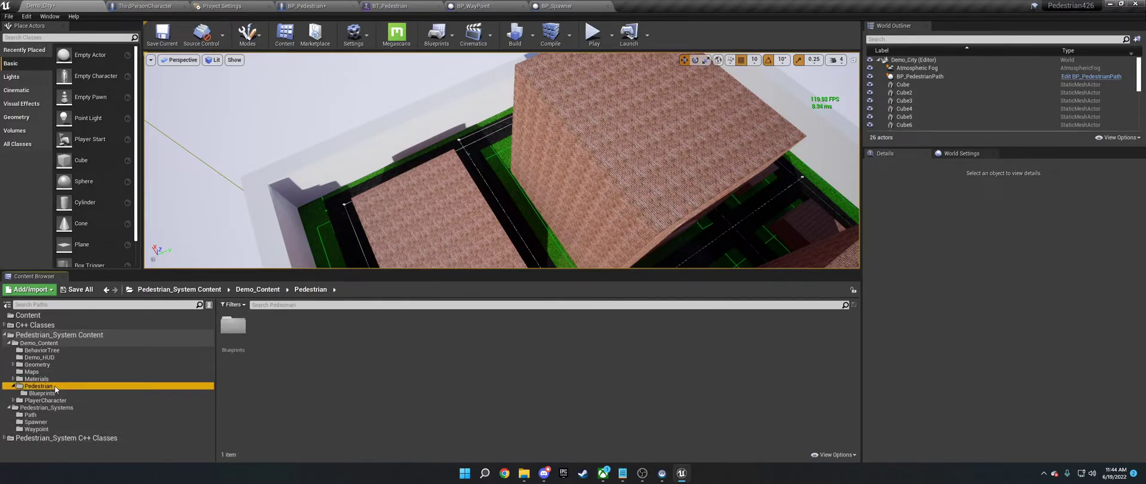
double_click(233, 331)
double_click(266, 331)
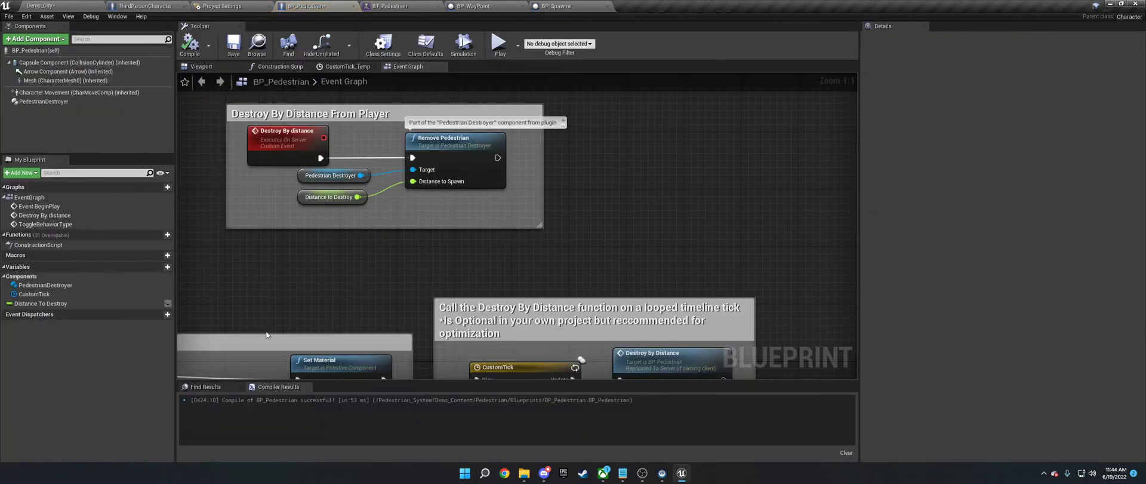
Examine the PedestrianDestroyer component and the Destroy By Distance From Player section of the event graph.
left_click(55, 101)
right_click_drag(466, 133, 460, 163)
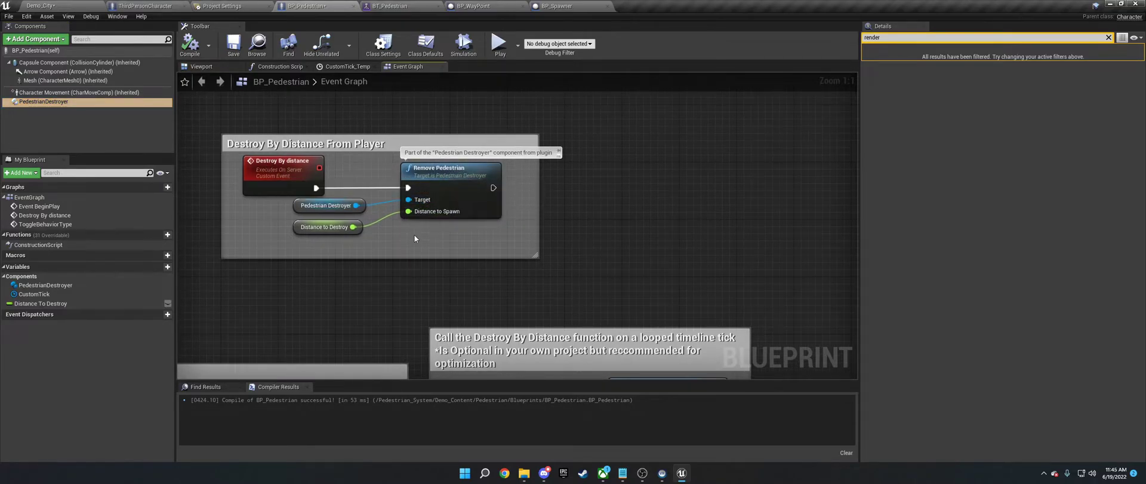
right_click_drag(416, 239, 292, 89)
right_click_drag(420, 227, 582, 376)
Disconnect the Distance to Destroy variable from the Remove Pedestrian node and set the node's Distance to Spawn to 8000.
left_click(335, 227)
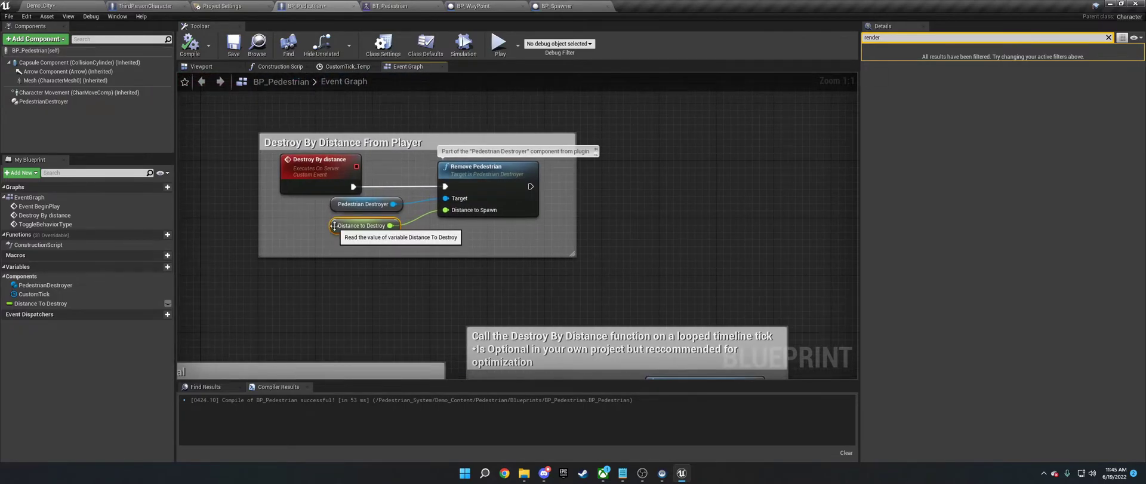
left_click(425, 216, "alt")
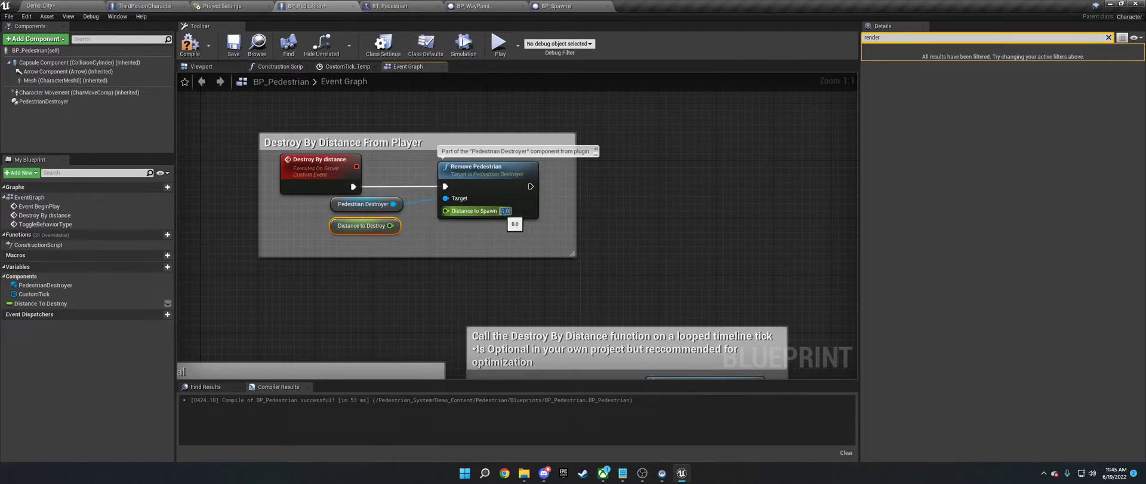
left_click(503, 211)
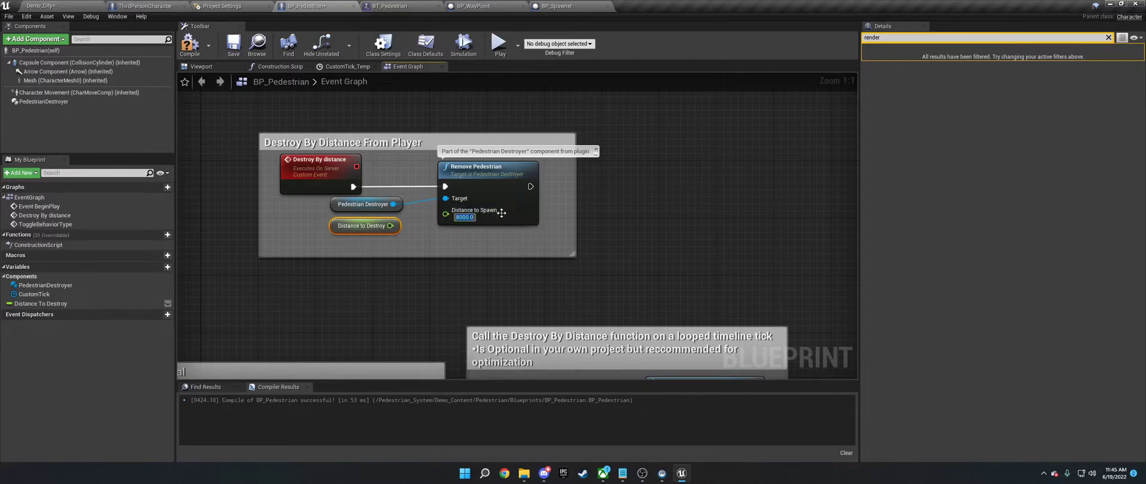
Check the default Distance To Spawn in BP_Spawner, and compile BP_Pedestrian.
left_click(555, 6)
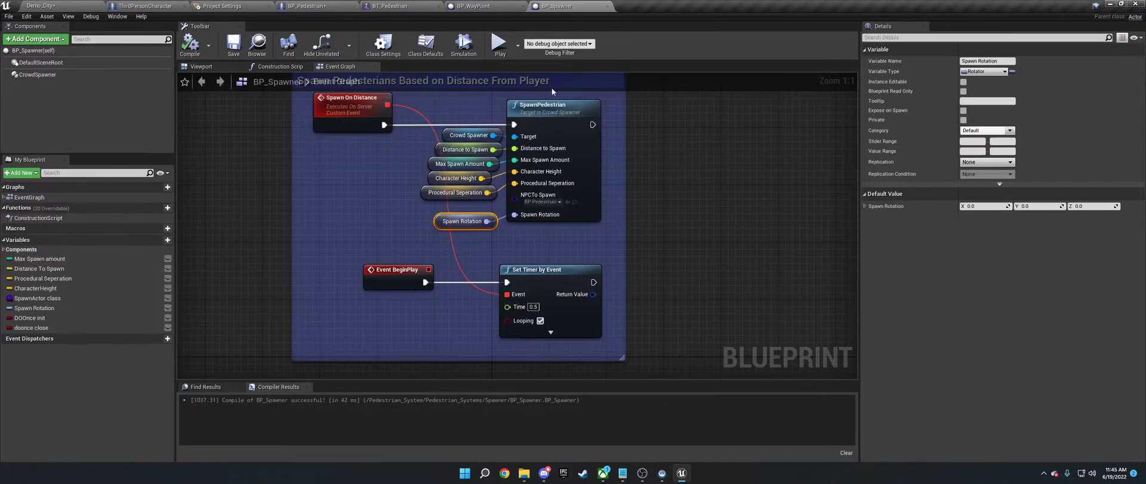
left_click(438, 149)
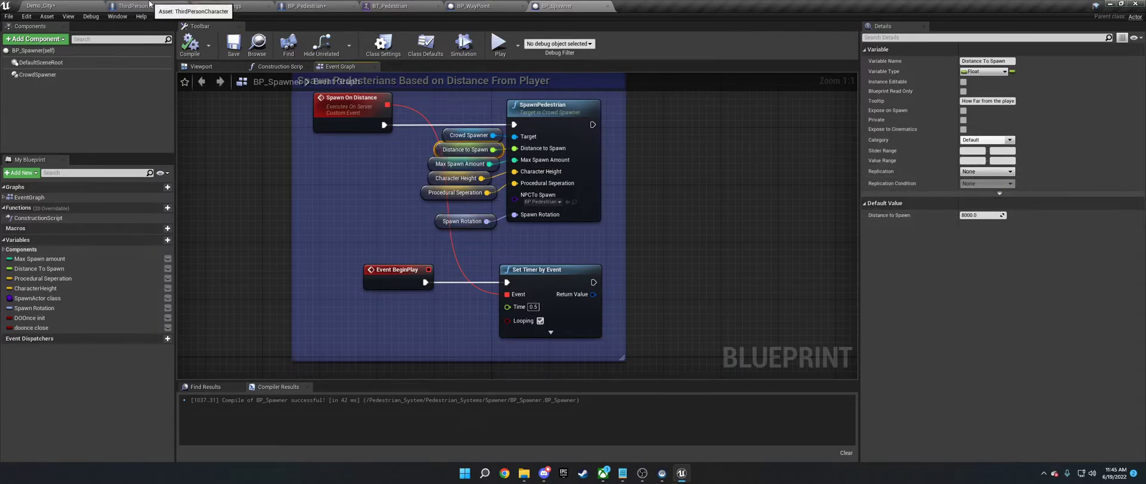
left_click(352, 6)
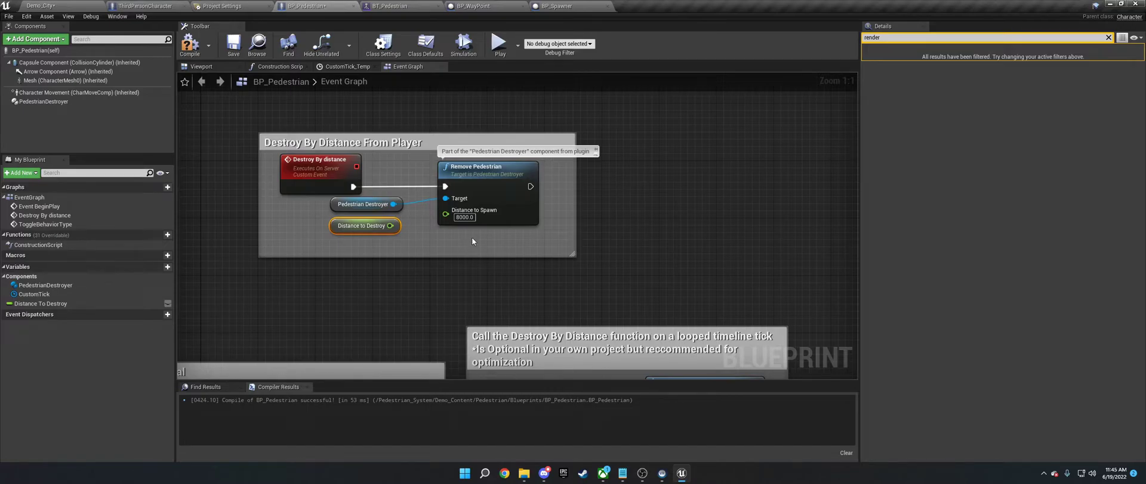
left_click(190, 45)
Examine BP_Pedestrian's event graph sections for toggling the behavior type, procedurally setting the material and the looped custom tick.
right_click_drag(281, 260, 286, 130)
scroll(578, 140, "down", 2)
scroll(426, 198, "down", 2)
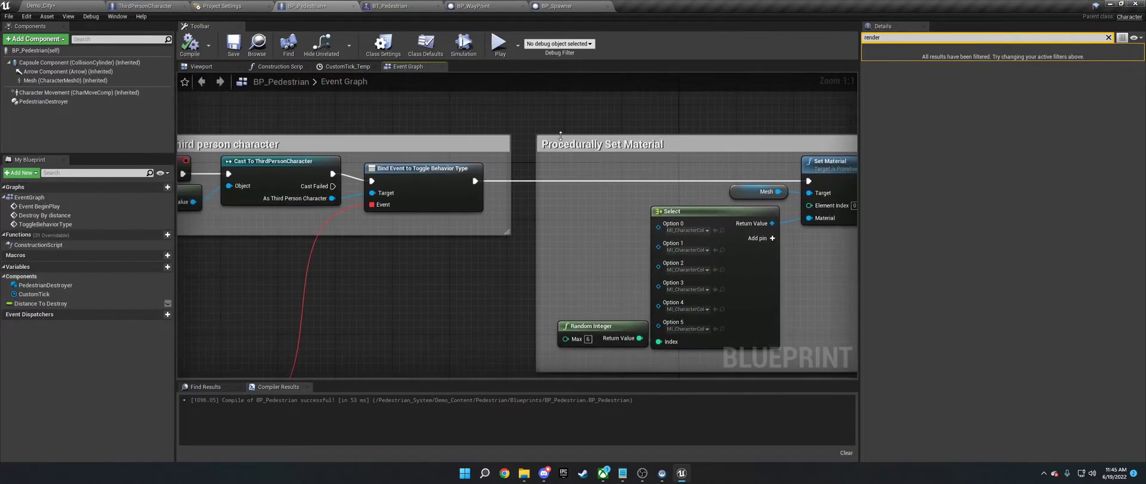
right_click_drag(575, 347, 504, 288)
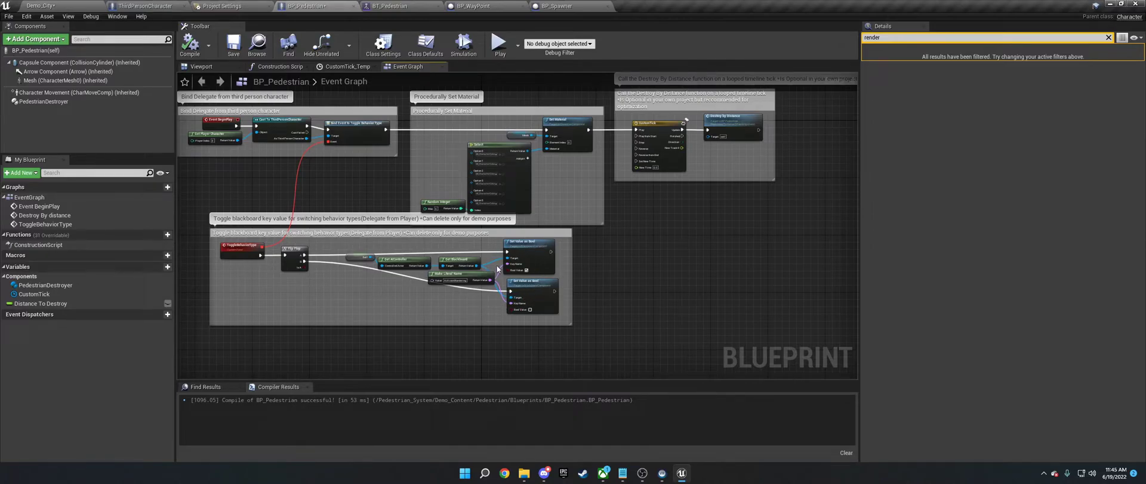
left_click(449, 280)
right_click_drag(361, 225, 222, 253)
scroll(419, 239, "up", 4)
right_click_drag(391, 262, 459, 221)
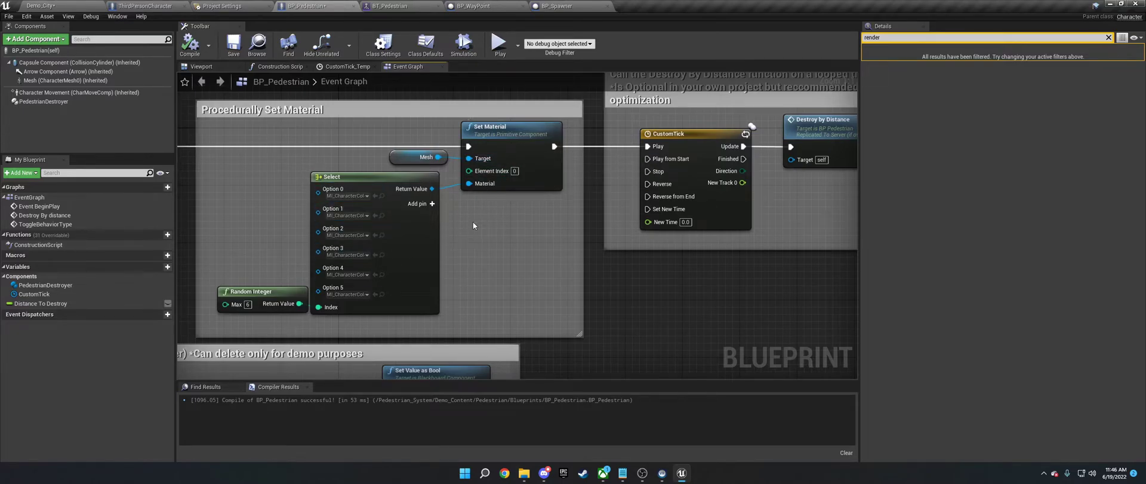
right_click_drag(513, 219, 484, 228)
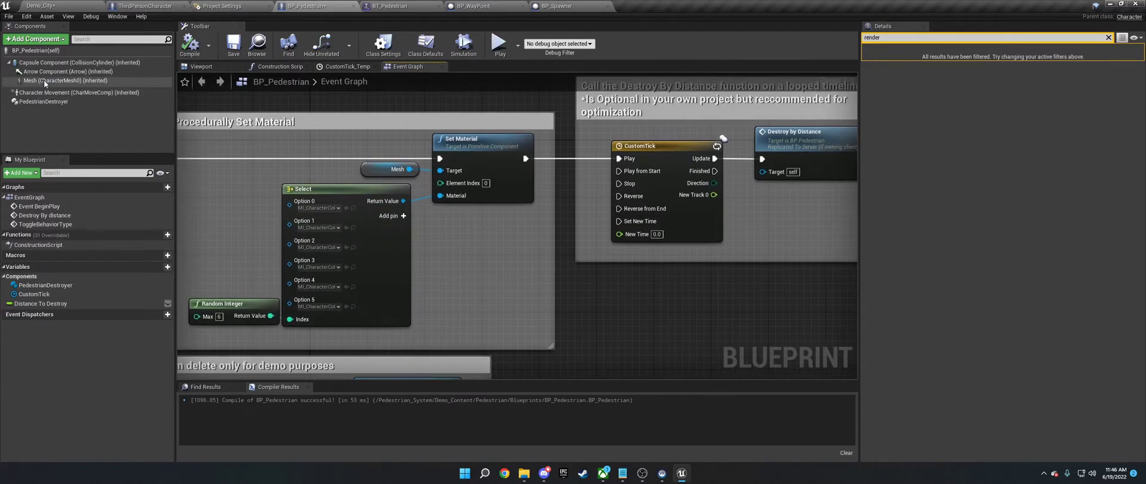
View the pedestrian's mesh component in the blueprint viewport, and review the Destroy By Distance and CustomTick sections of the event graph.
left_click(65, 80)
left_click(195, 67)
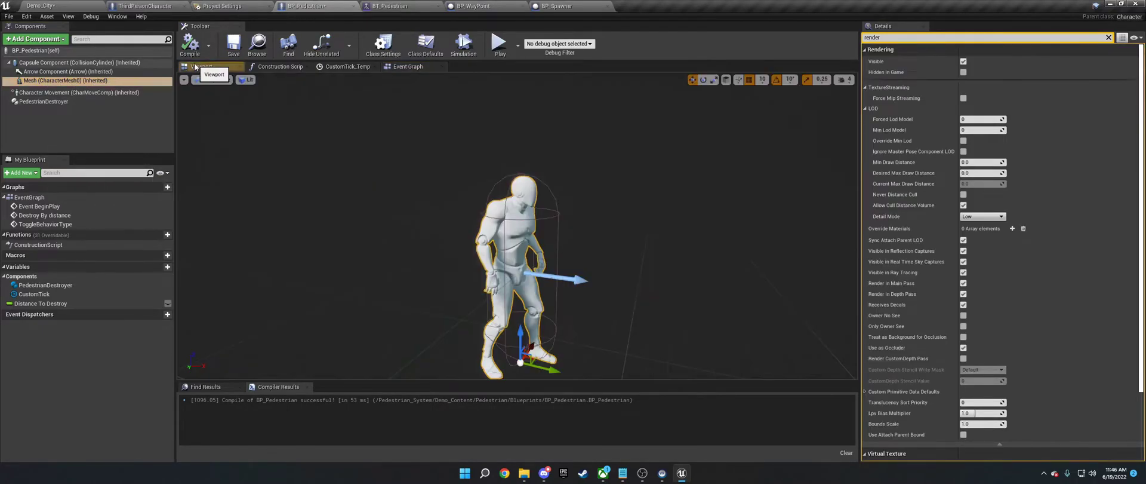
left_click(408, 67)
right_click_drag(295, 144, 477, 283)
scroll(443, 167, "down", 4)
right_click_drag(459, 154, 263, 179)
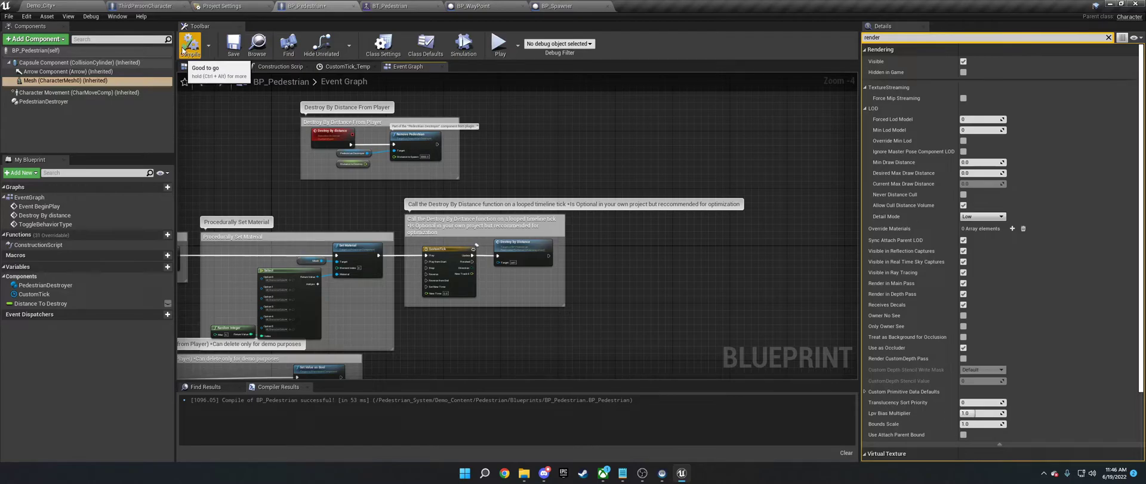
Return to the Demo_City level and show the Path folder of Pedestrian_Systems.
left_click(41, 6)
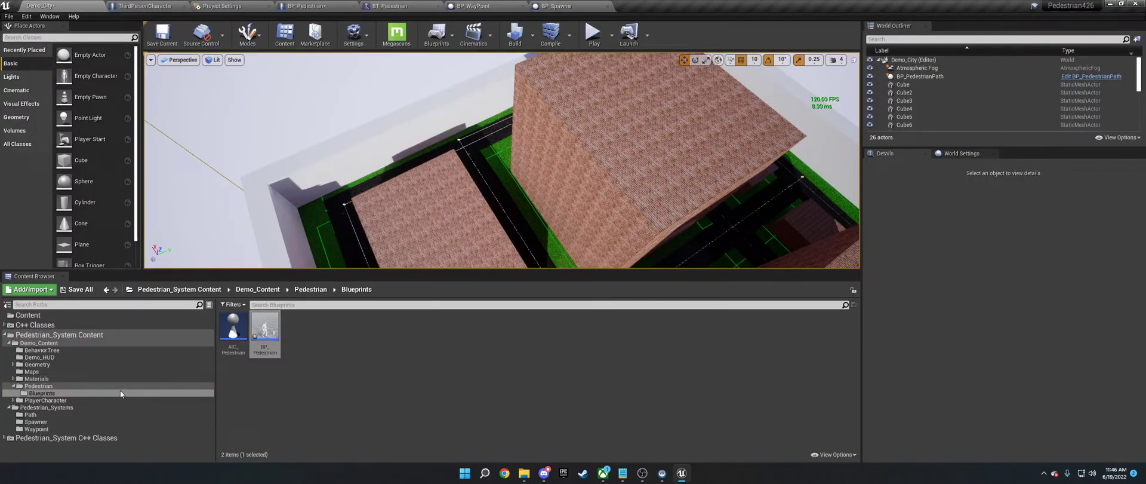
left_click(82, 415)
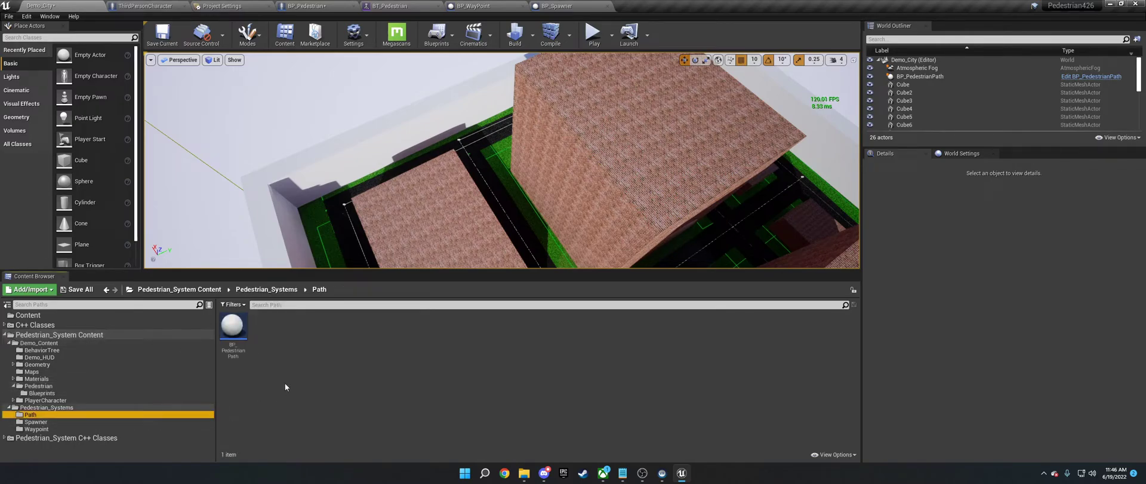
Place a BP_PedestrianPath actor at the street corner beside the low brick building, and delete it again.
left_click_drag(233, 328, 418, 183)
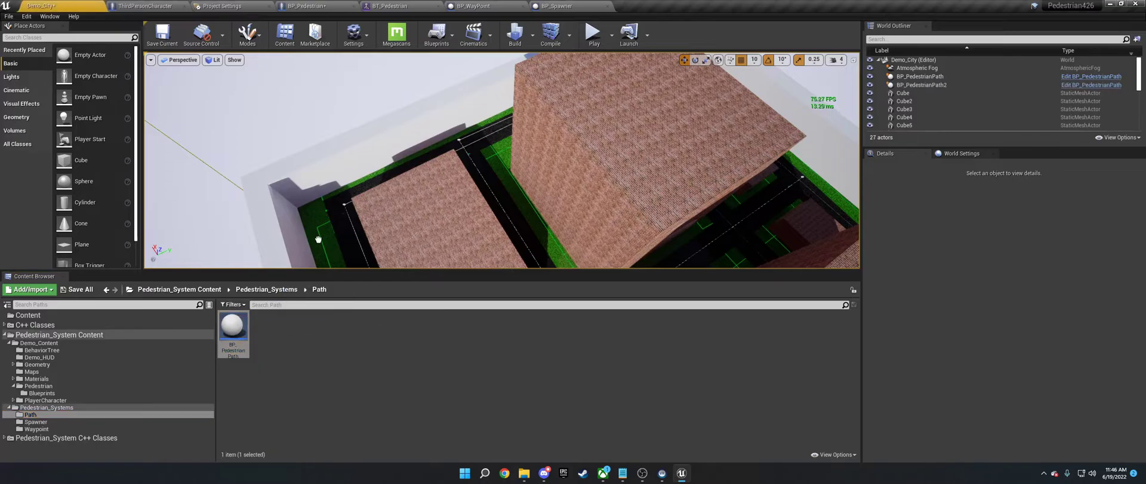
left_click_drag(318, 238, 333, 207)
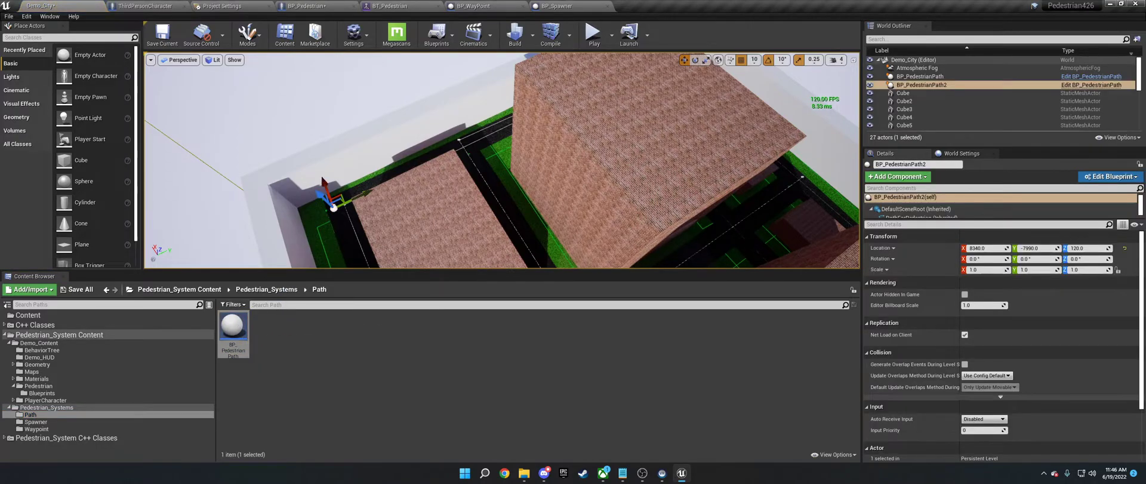
key("Delete")
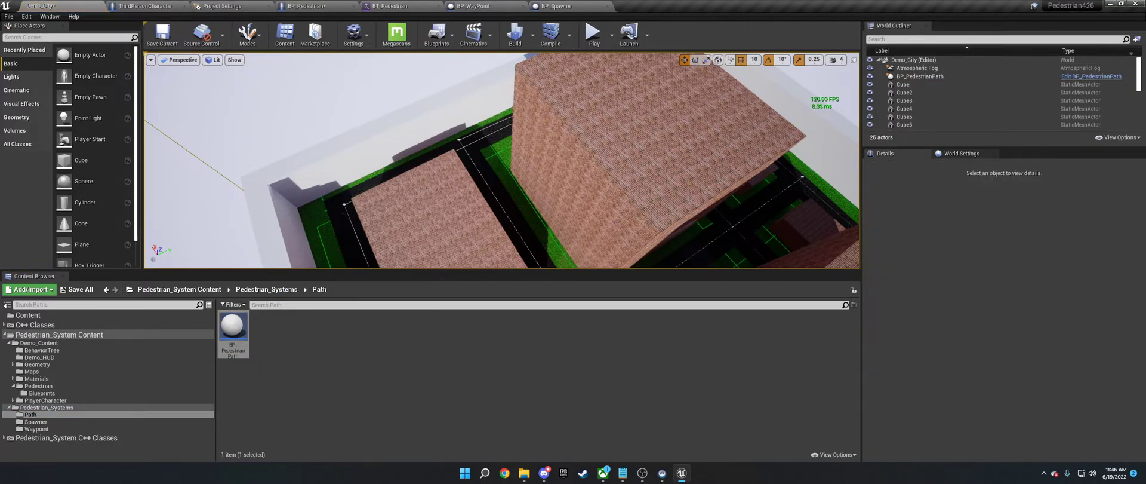
Open the BP_PedestrianPath blueprint and inspect the Distance Between Waypoints variable in the waypoint placement section.
double_click(233, 328)
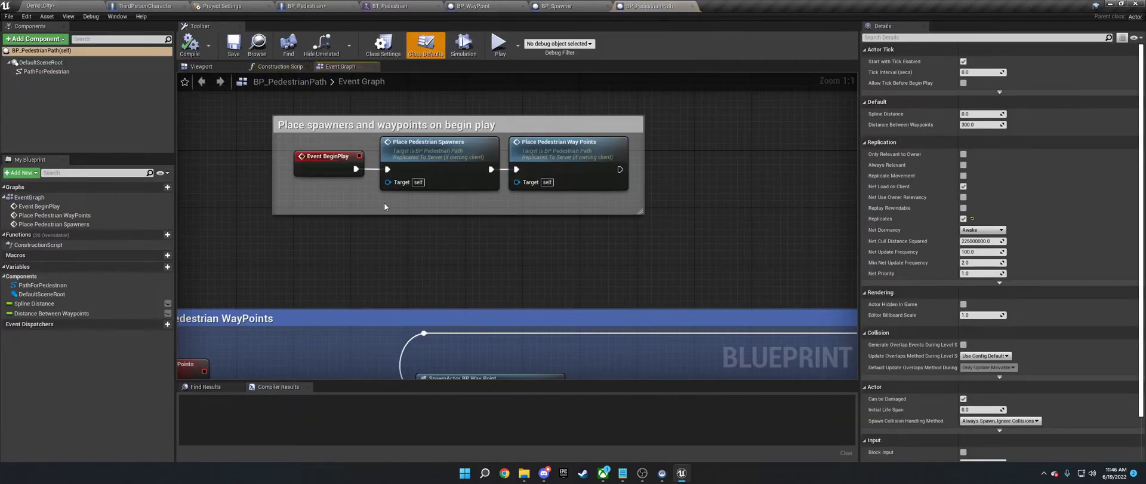
scroll(424, 135, "down", 6)
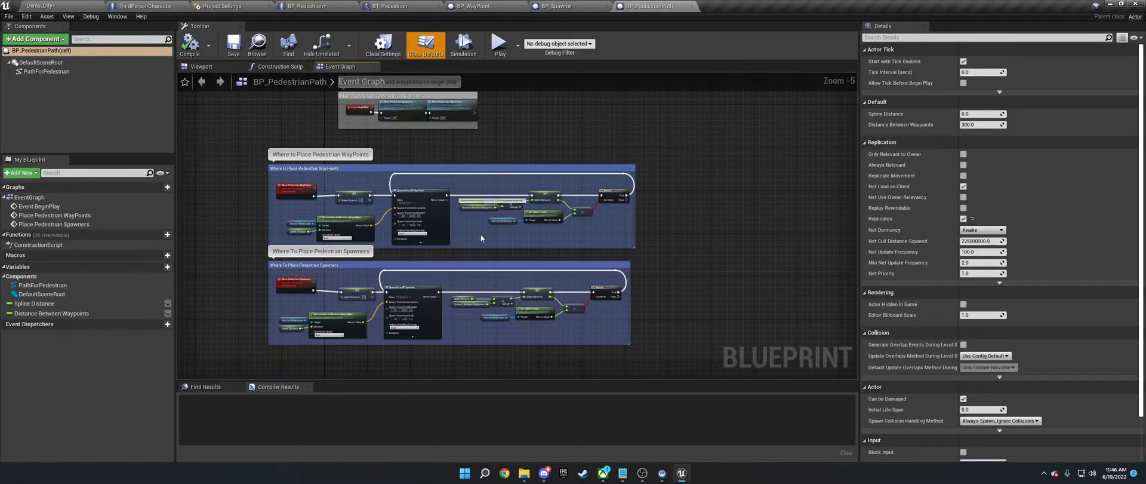
scroll(470, 218, "up", 5)
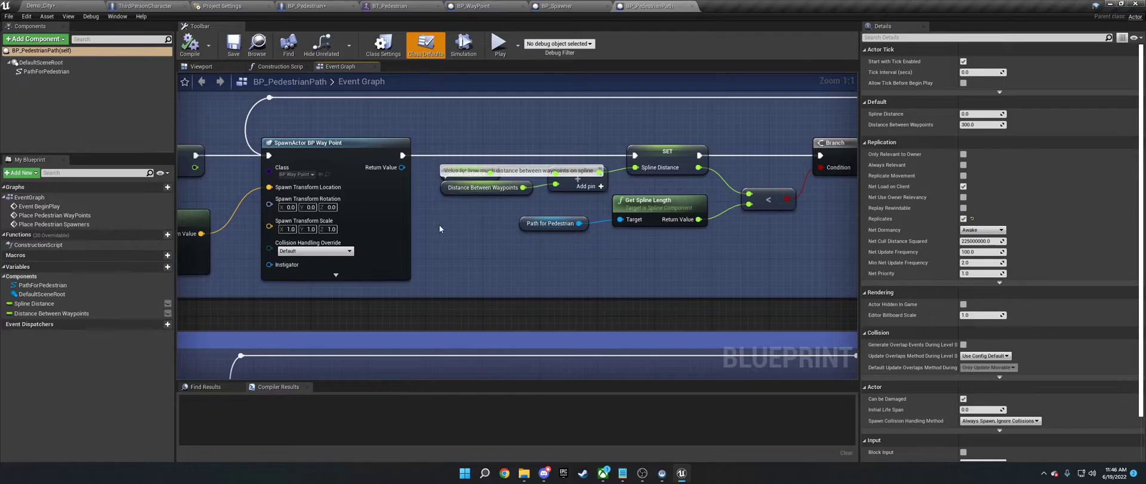
left_click(441, 193)
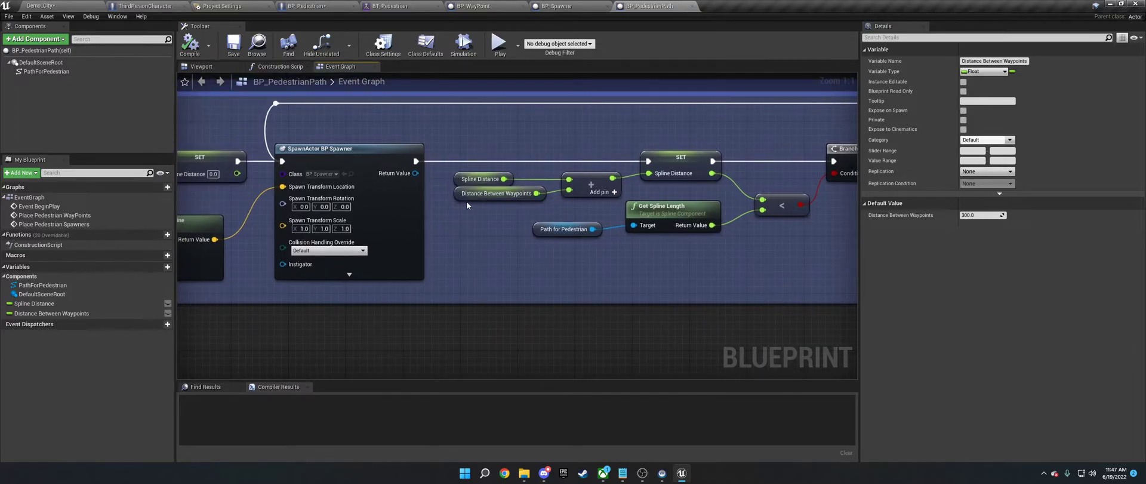
Check the Distance Between Waypoints variable in the spawner placement section, compile BP_PedestrianPath and return to the Demo_City level.
left_click(477, 194)
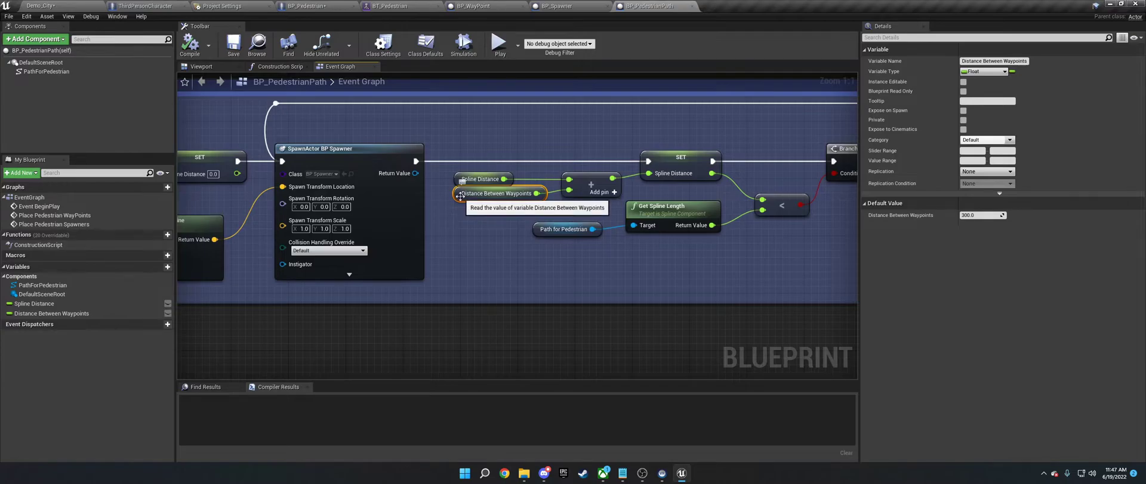
left_click(190, 43)
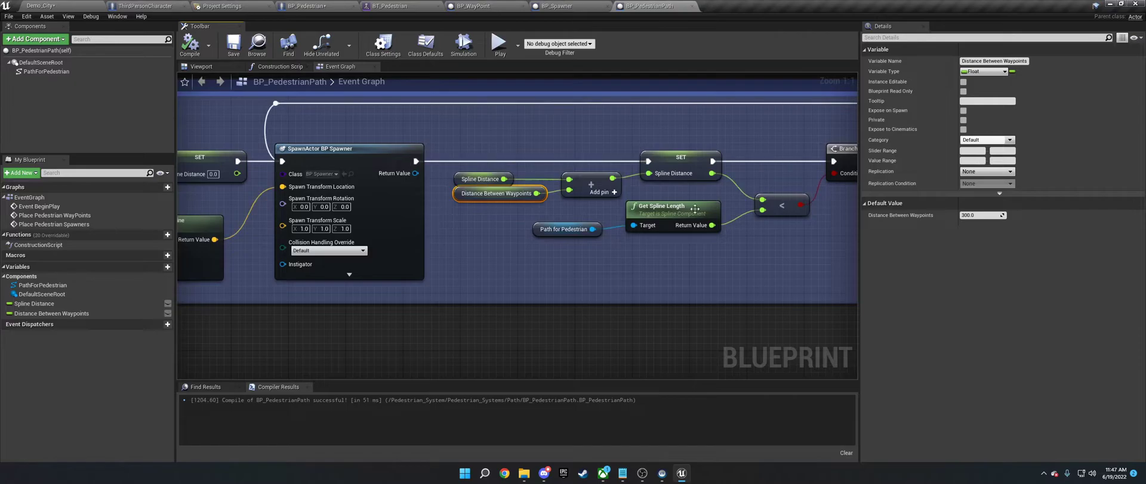
left_click(55, 5)
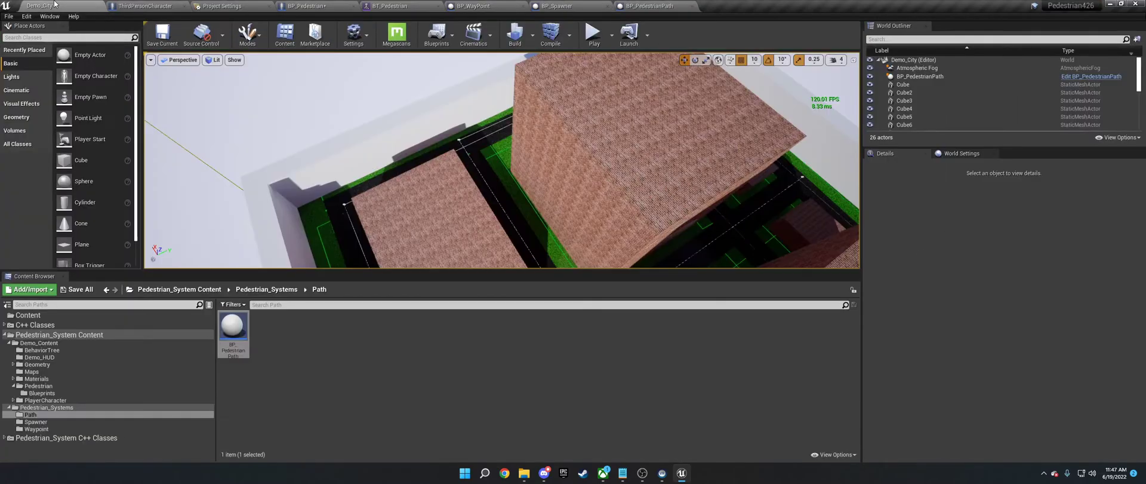
Set the default value of the Max Spawn Amount variable in the BP_Spawner blueprint to 3.
left_click(618, 7)
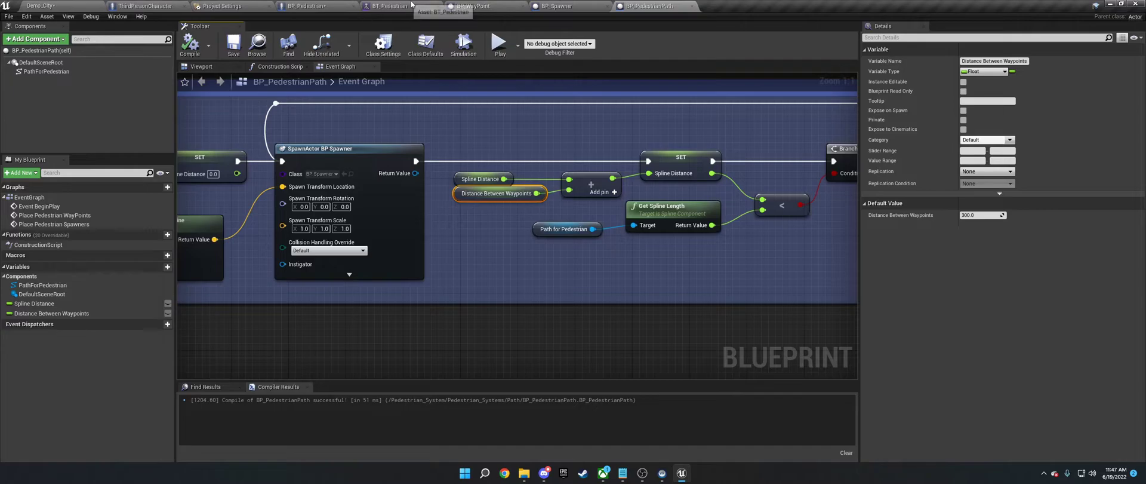
left_click(554, 6)
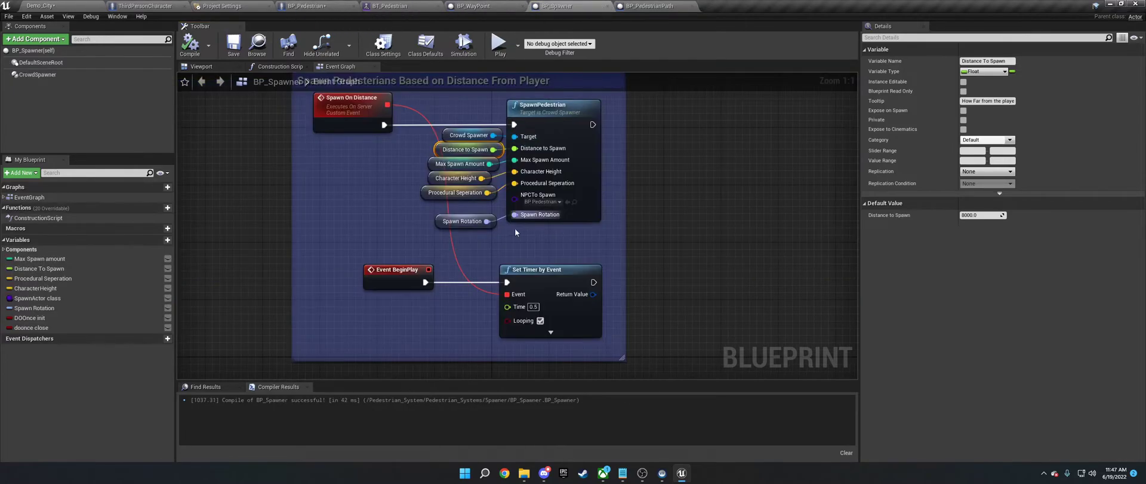
left_click(458, 164)
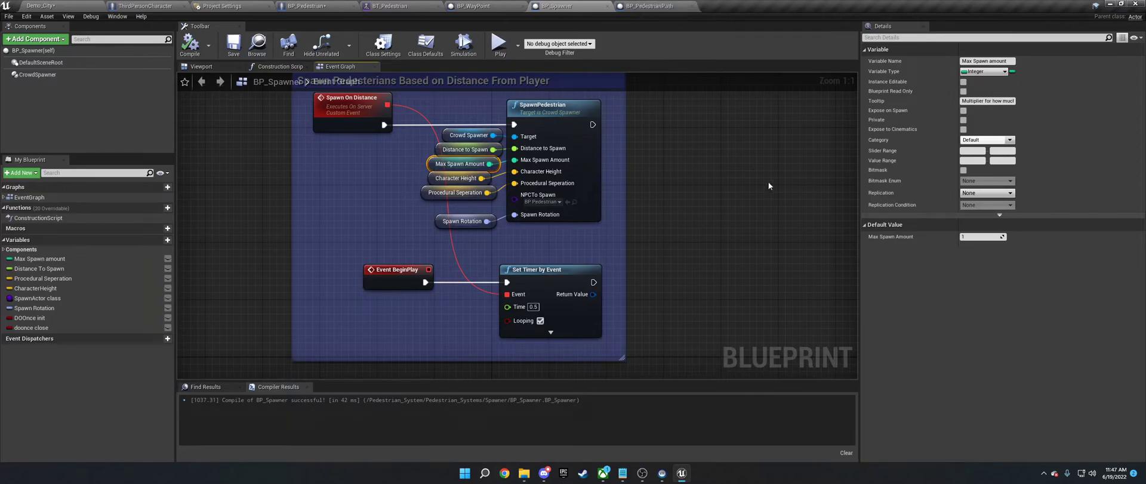
left_click(984, 237)
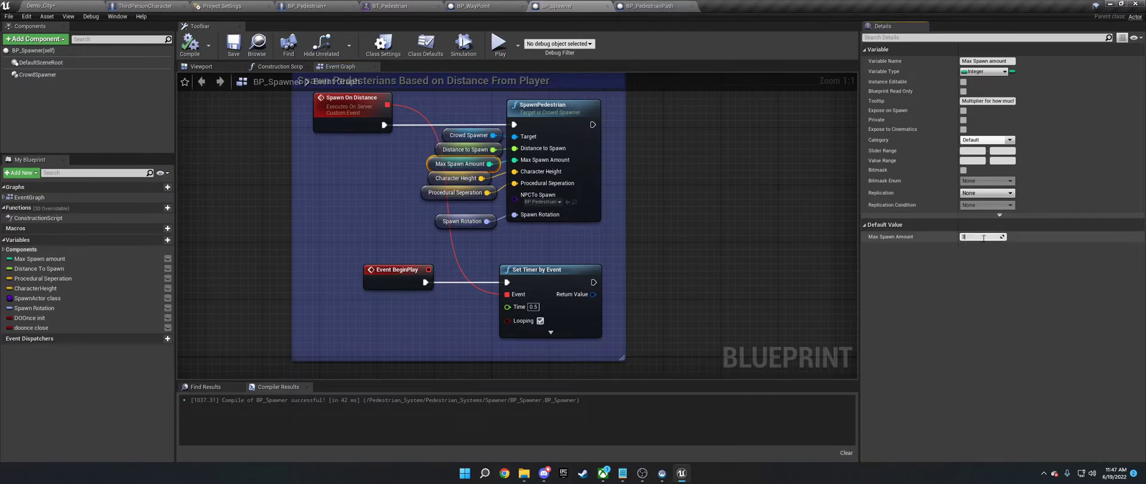
type("3")
In BP_PedestrianPath, disconnect Distance Between Waypoints from the spawner section's addition node, enter 2000 for that input instead, and compile.
left_click(650, 6)
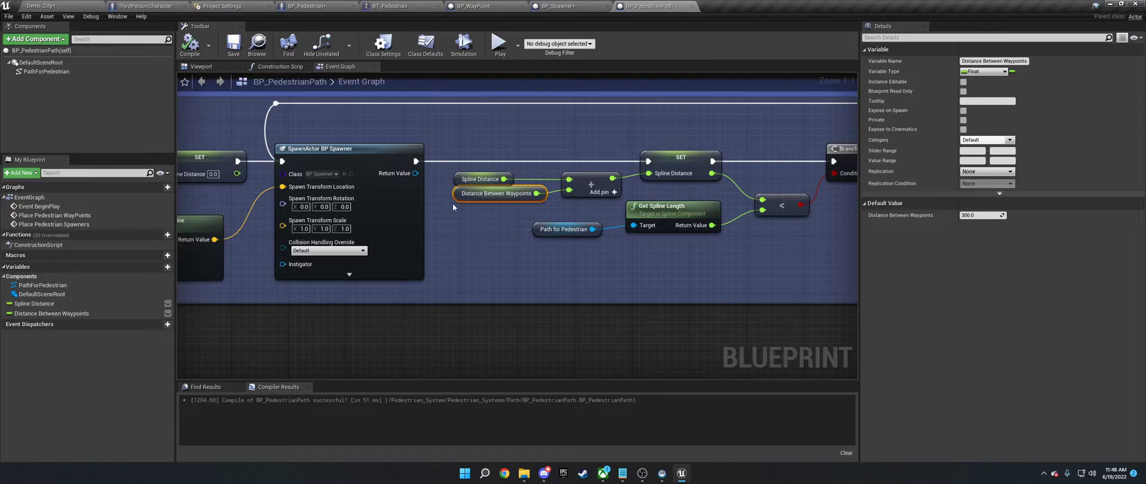
left_click(553, 191, "alt")
left_click(582, 190)
type("2000")
key("Return")
left_click(190, 45)
Play the Demo_City level, run forward past the pedestrians to check the spawning, and stop playing.
left_click(42, 5)
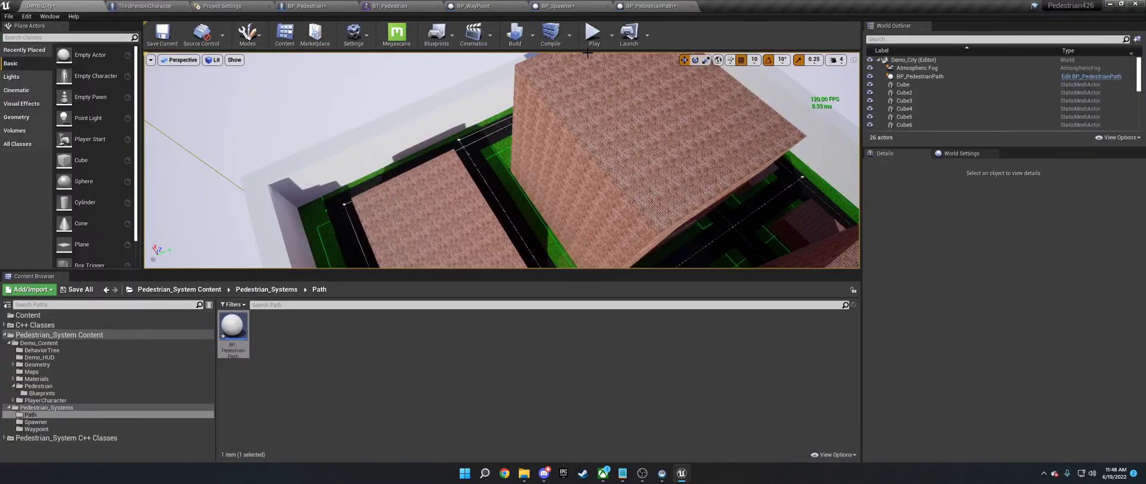
left_click(593, 35)
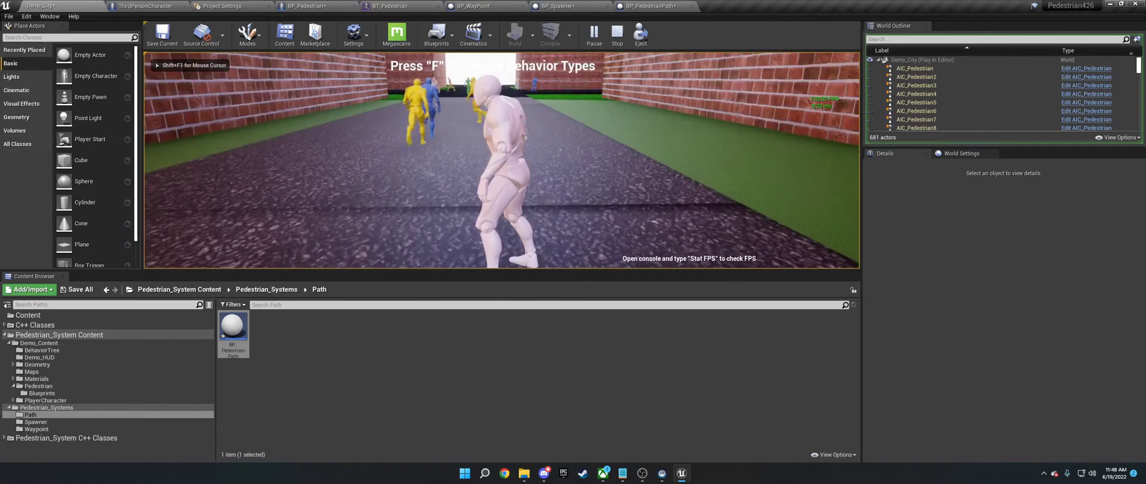
key("w")
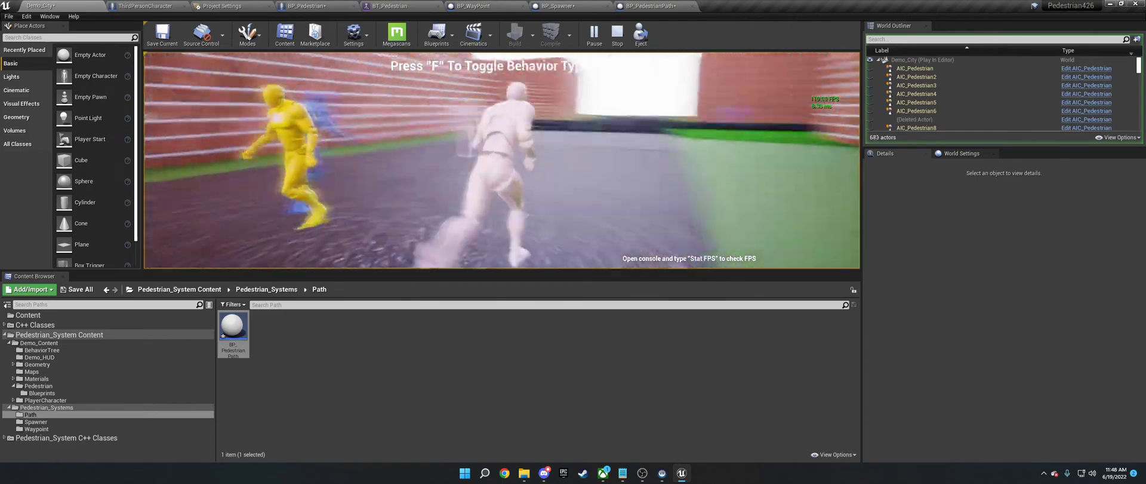
key("Escape")
Reconnect the Distance Between Waypoints variable to the spawner section's addition node in BP_PedestrianPath and compile the blueprint.
left_click(545, 6)
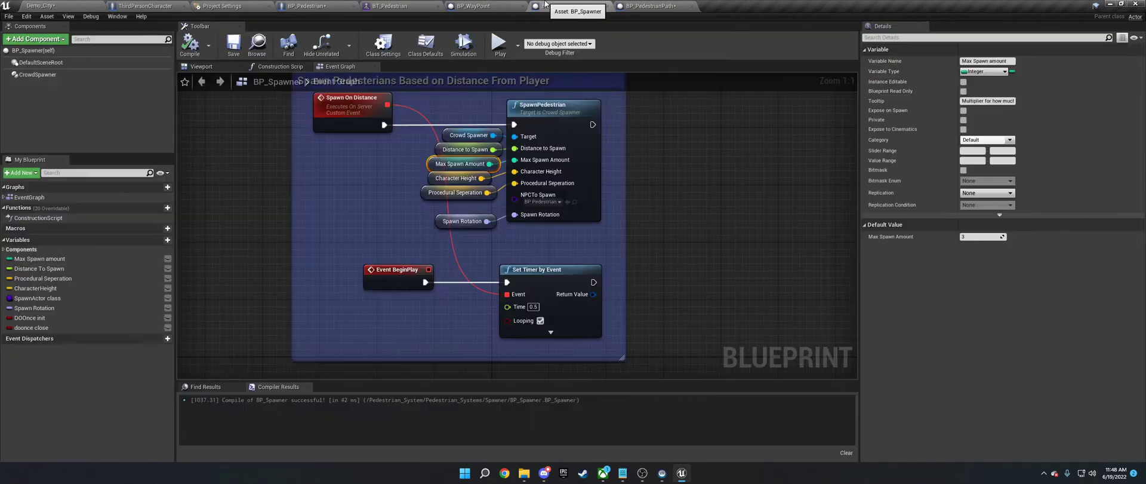
left_click(651, 6)
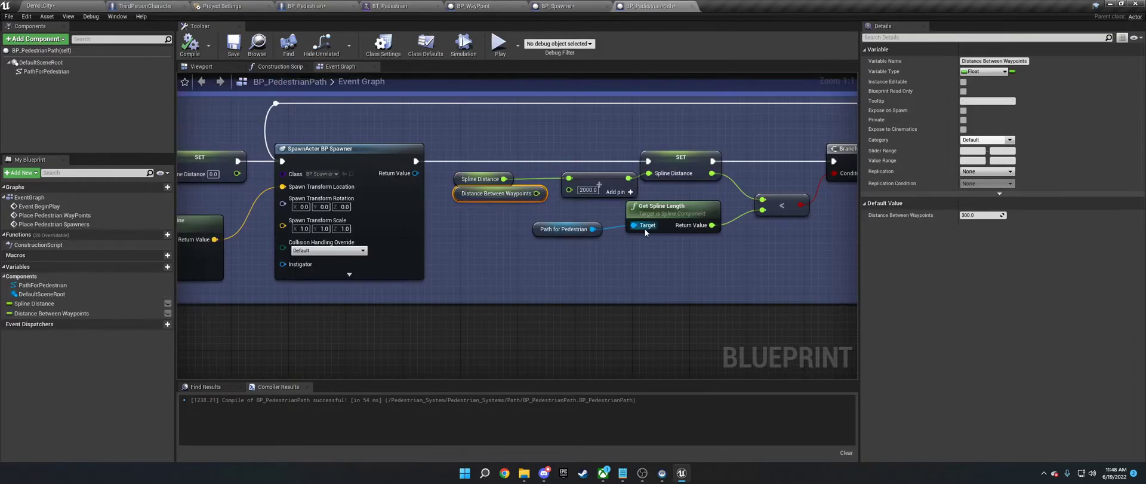
left_click_drag(537, 192, 569, 190)
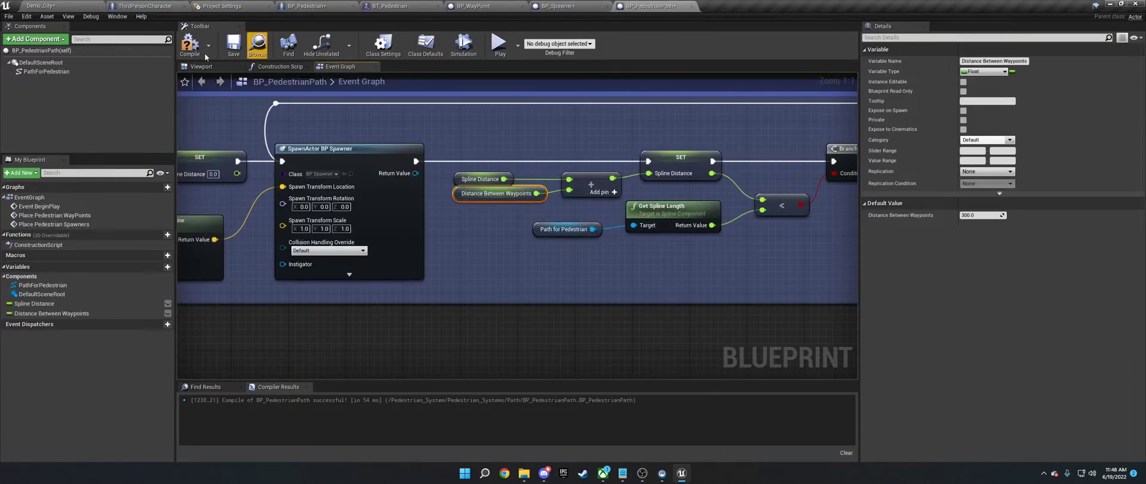
left_click(190, 44)
Examine the Distance to Spawn and Max Spawn Amount variables in the BP_Spawner event graph.
left_click(474, 6)
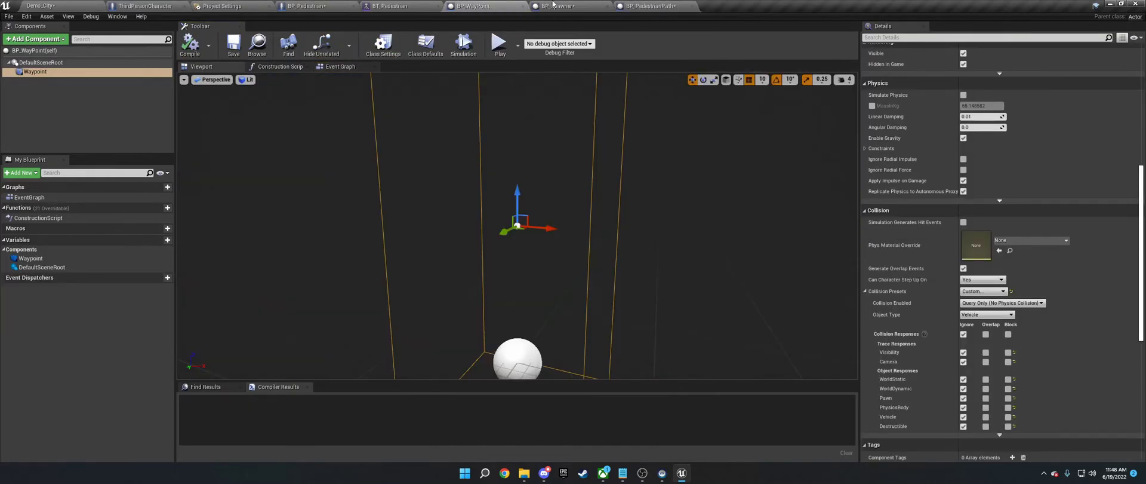
left_click(554, 6)
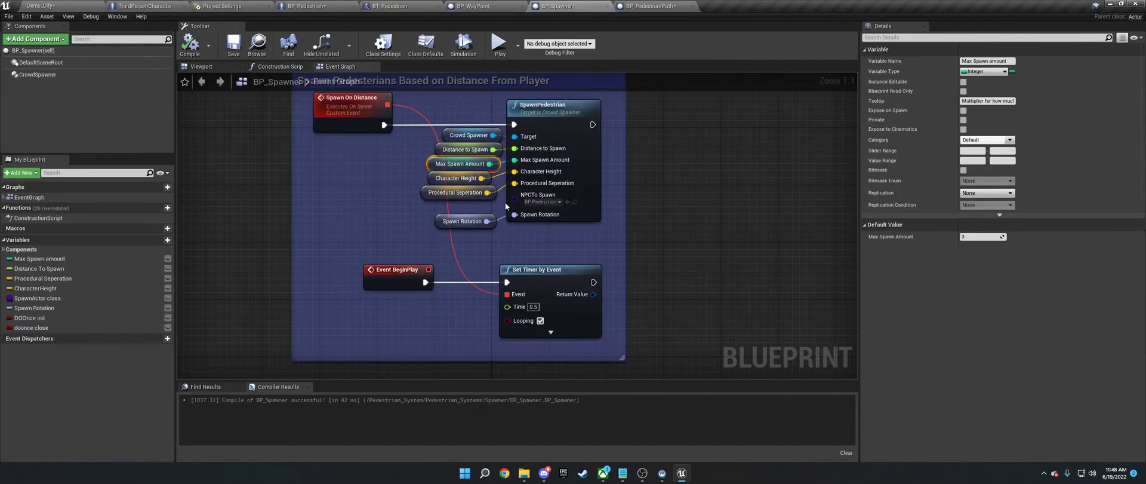
left_click(442, 150)
left_click(431, 161)
left_click(971, 241)
left_click(972, 237)
Place a BP_PedestrianPath actor on the street in the Demo_City level, select its spline point, and delete the actor again.
left_click(40, 6)
left_click(72, 421)
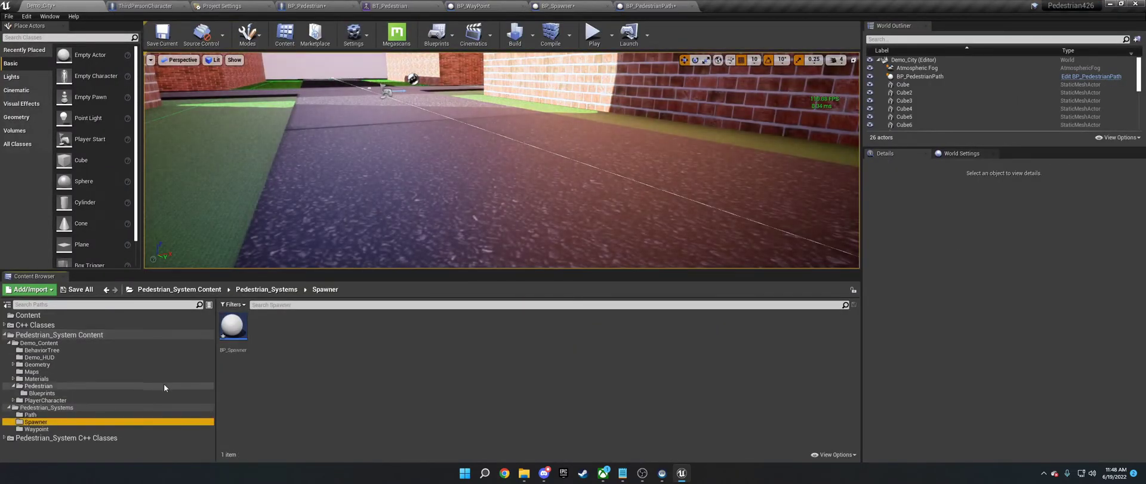
left_click(30, 414)
left_click_drag(233, 326, 467, 149)
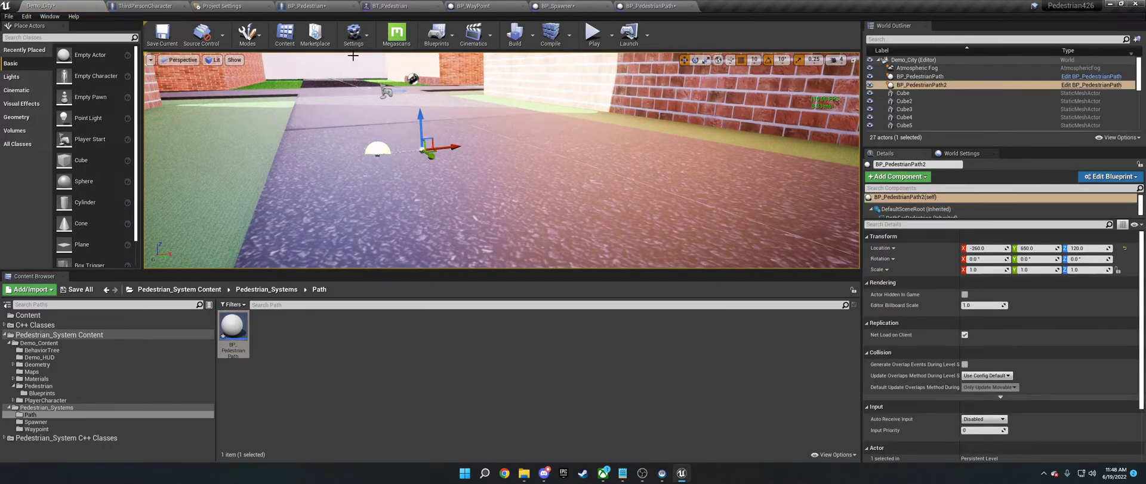
left_click(376, 155)
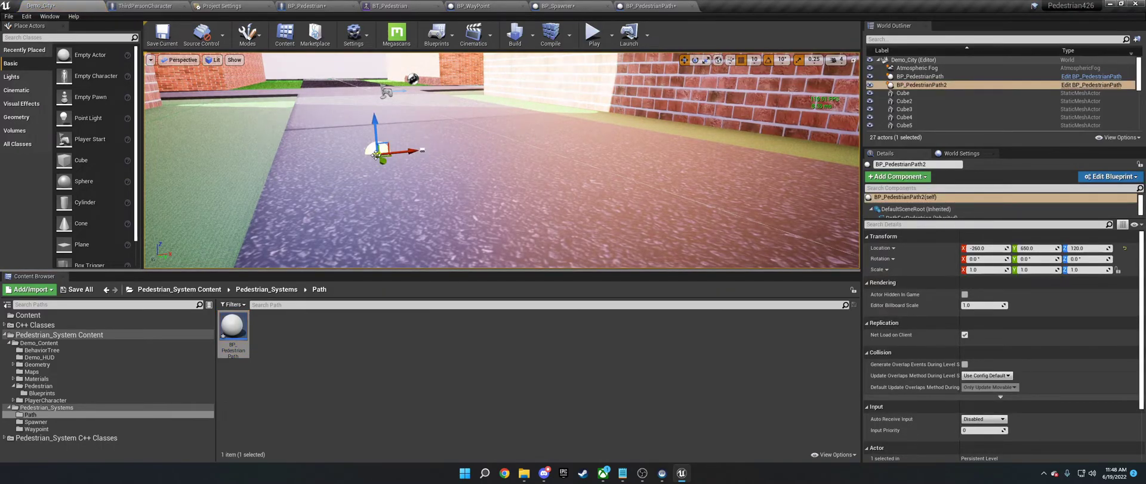
key("Delete")
left_click(376, 150)
key("Delete")
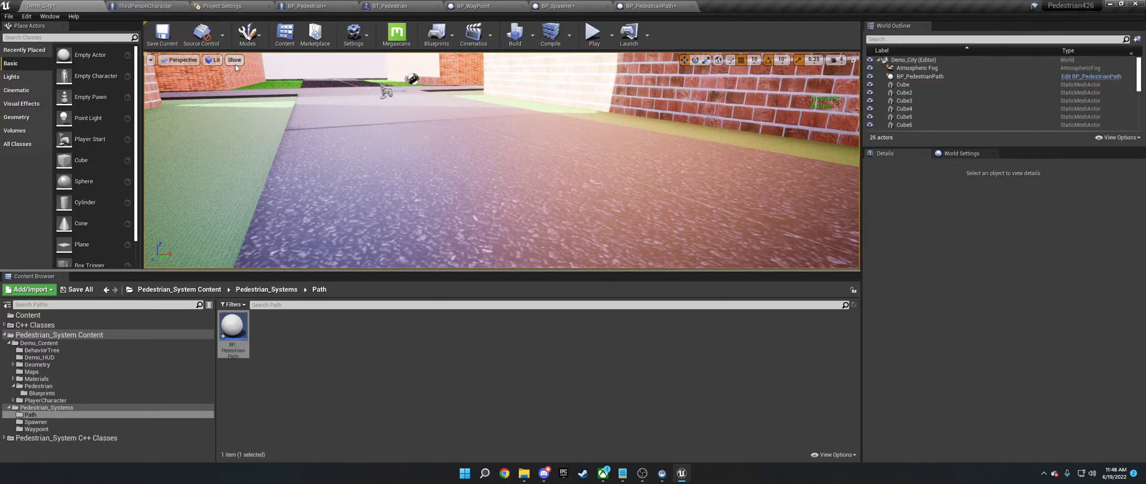
Save the Demo_City level and show the Blueprints folder inside Demo_Content's Pedestrian folder.
left_click(162, 34)
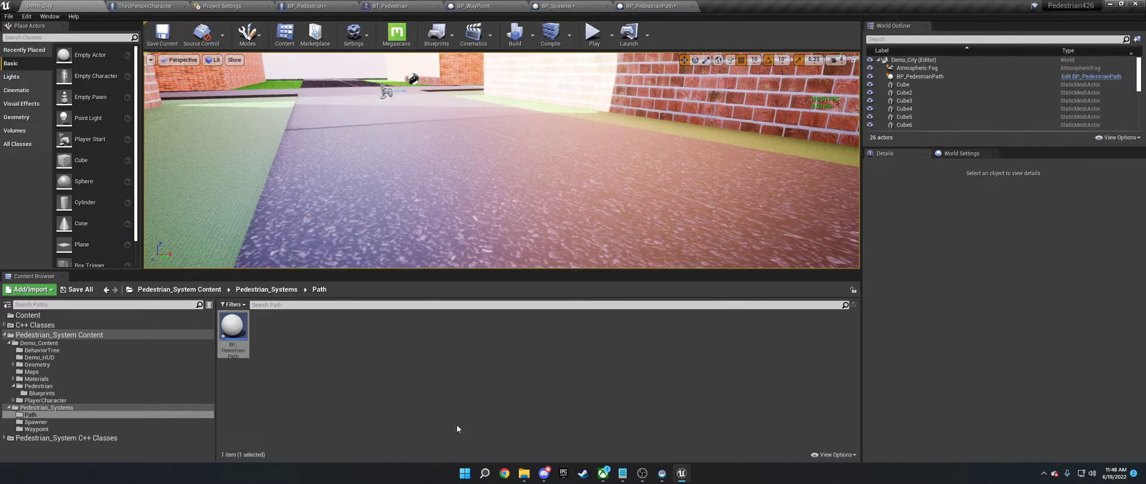
left_click(42, 393)
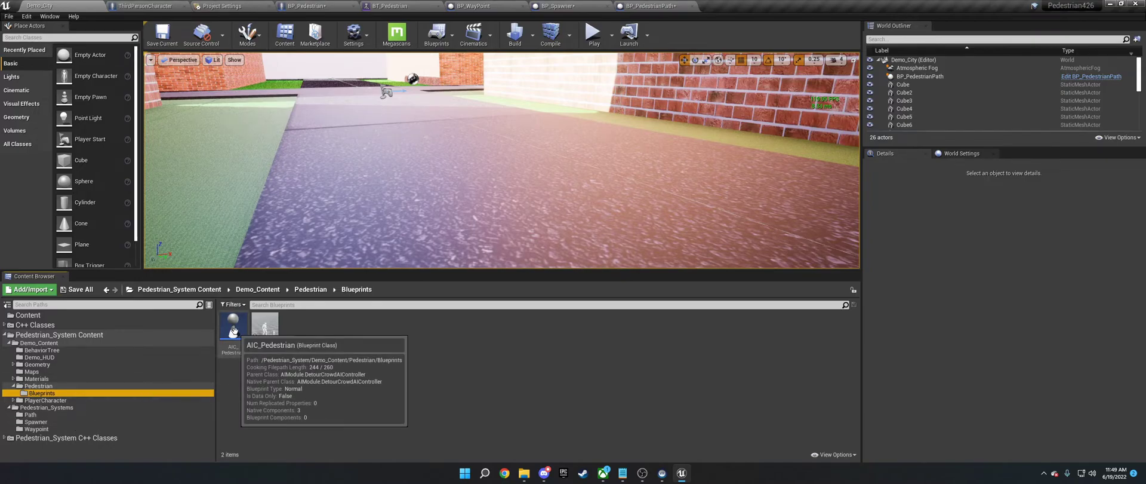
Look up the DetourCrowdAIController parent class for a new blueprint by searching all classes for "detour", and cancel without creating one.
right_click(381, 341)
left_click(440, 127)
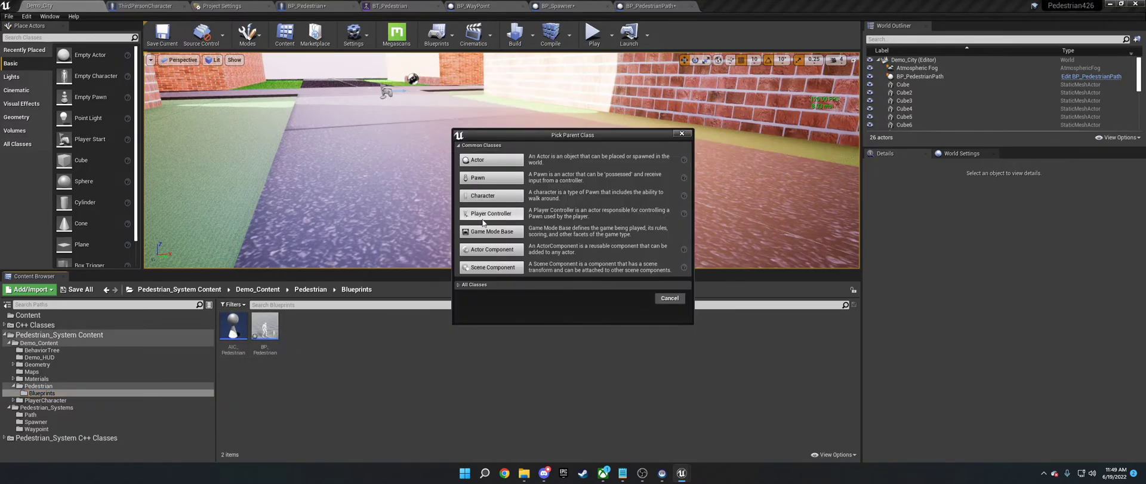
left_click(459, 285)
left_click(500, 295)
type("detour")
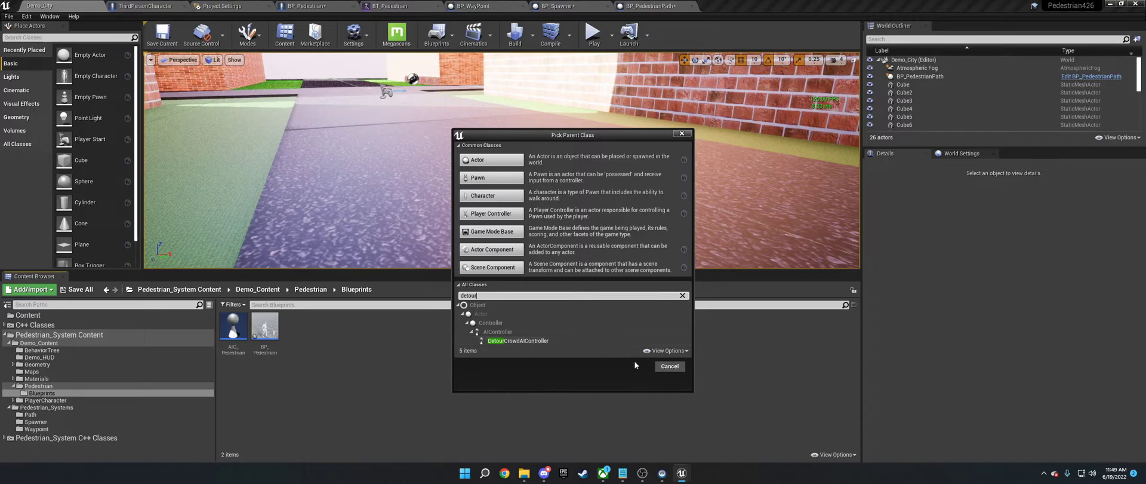
left_click(657, 364)
Open the AIC_Pedestrian blueprint, examine its behavior tree events, compile it and return to the Demo_City level.
double_click(242, 331)
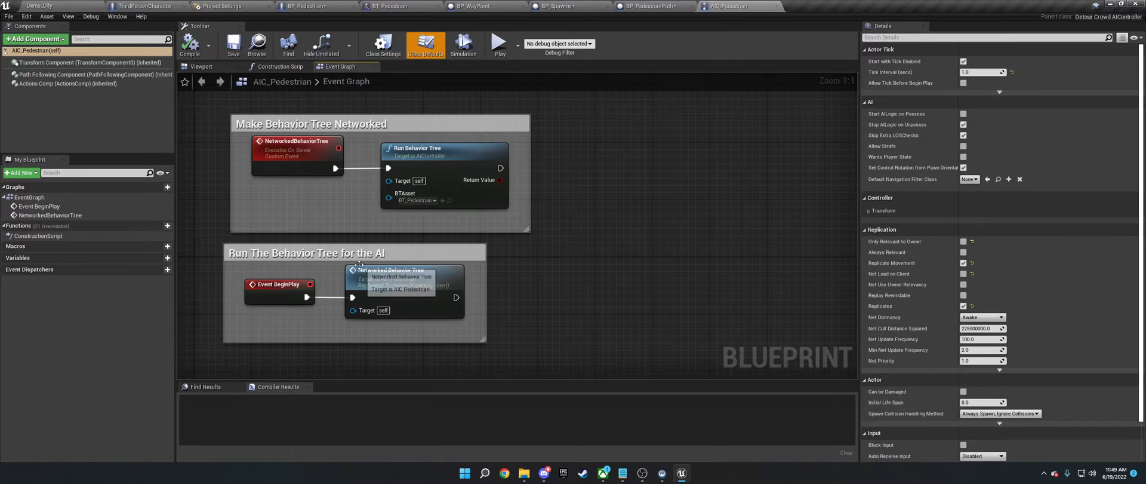
left_click(191, 46)
left_click(39, 5)
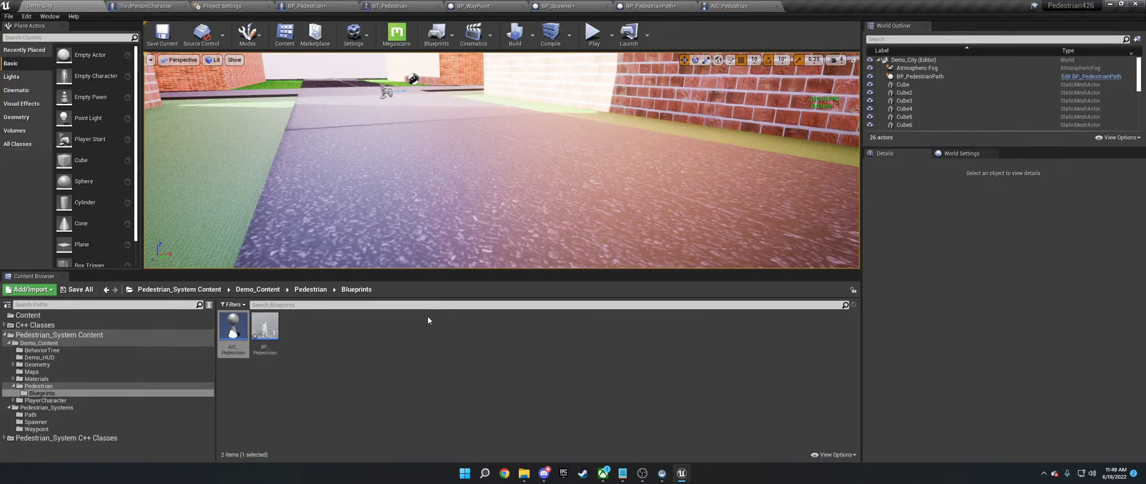
Enable Component Use Fixed Skel Bounds for the mesh of BP_Pedestrian, filtering its details by "optimiz".
double_click(265, 328)
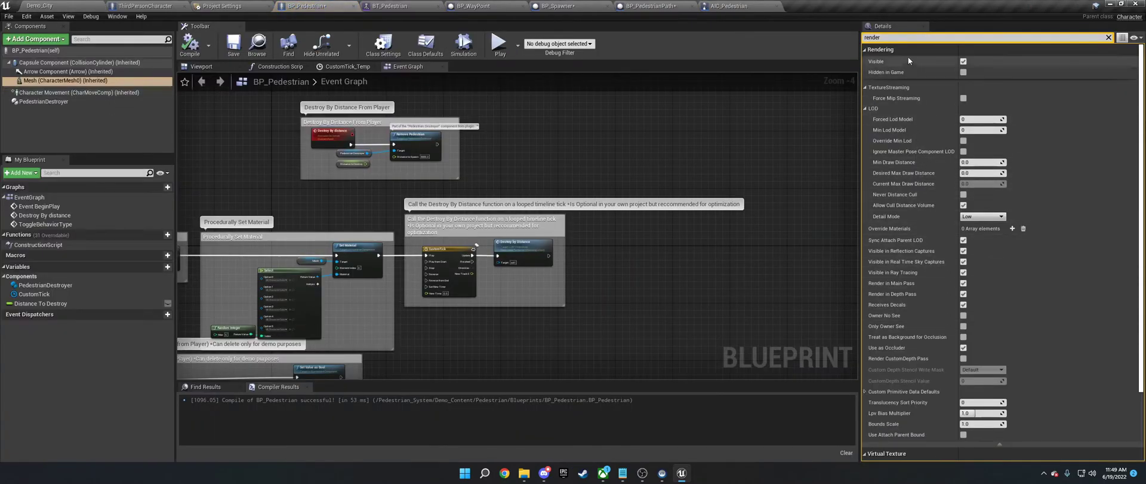
left_click(902, 37)
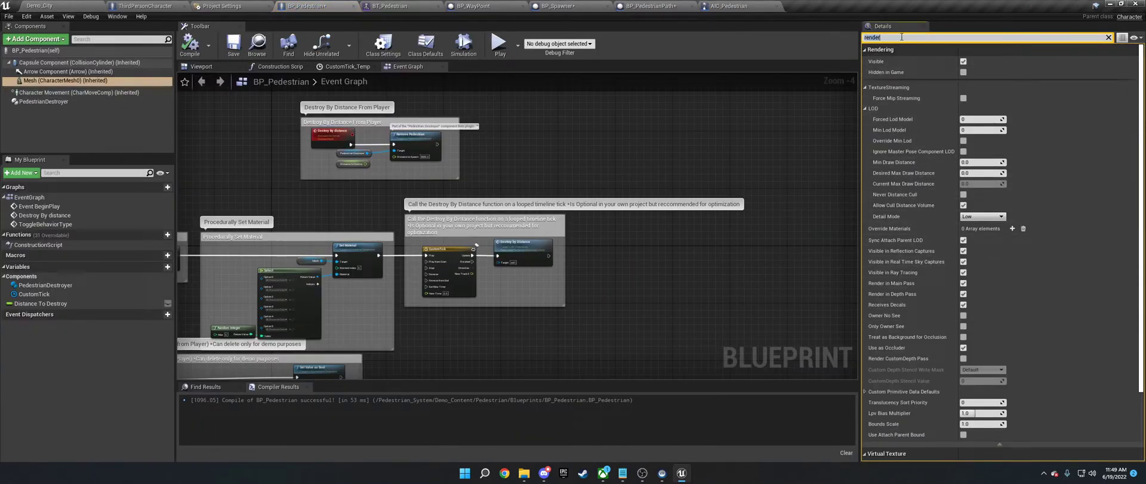
type("optimiz")
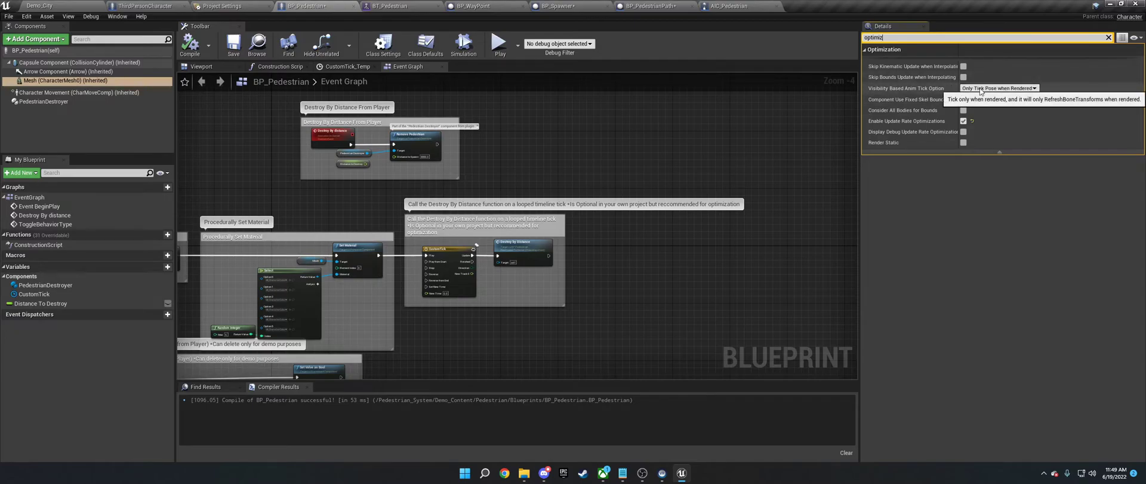
left_click(963, 100)
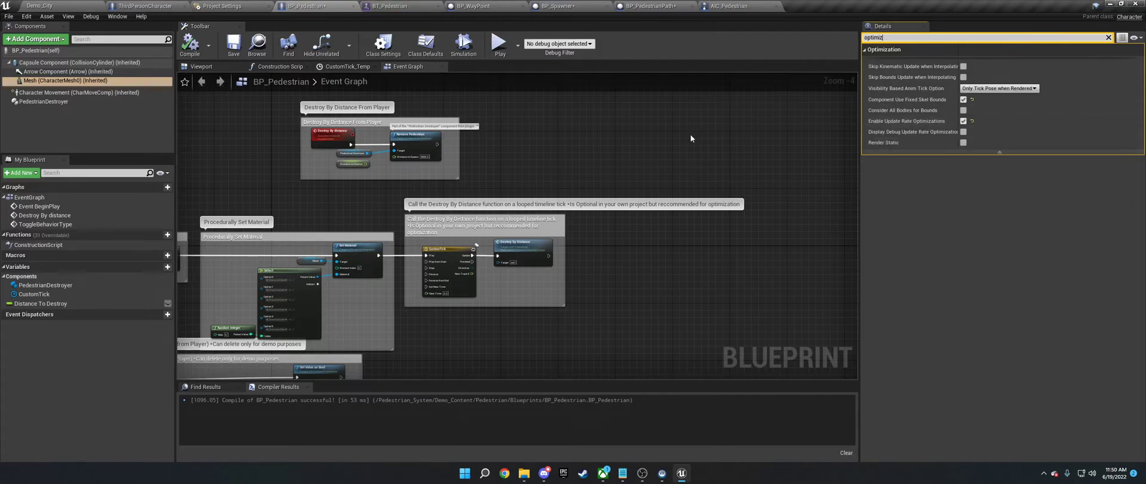
Filter the details of BP_Pedestrian's Character Movement component by "render" and turn off Update Only If Rendered.
left_click(76, 105)
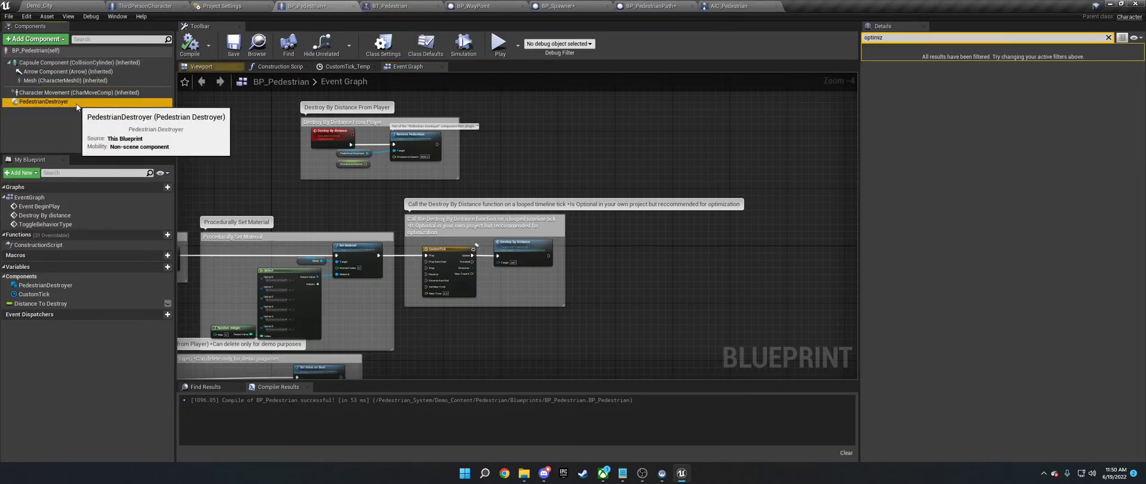
left_click(76, 92)
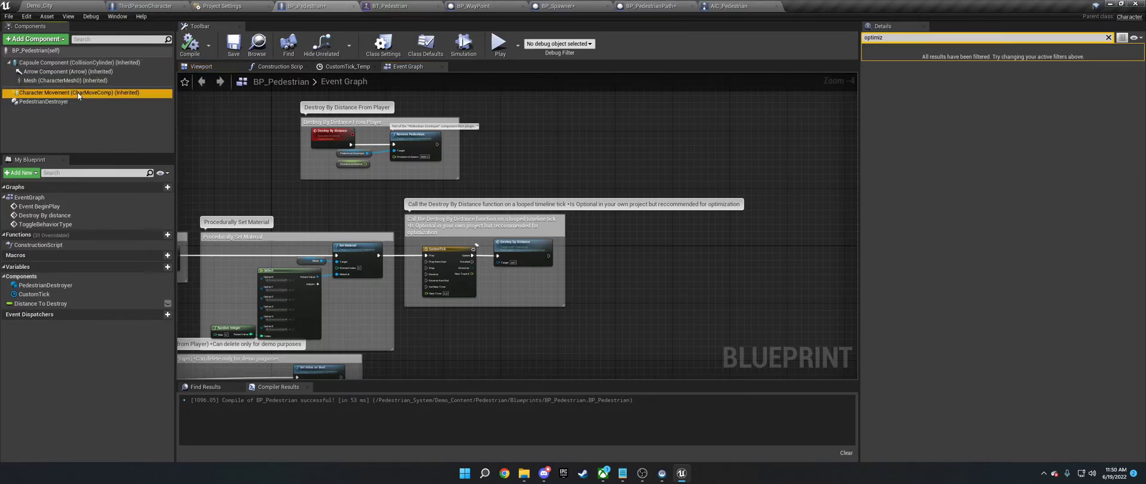
left_click(1108, 38)
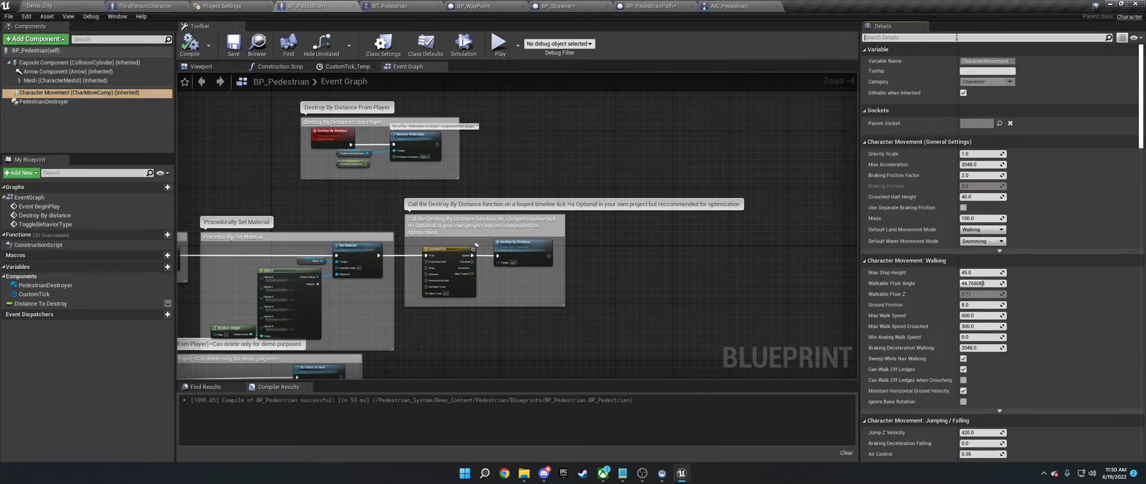
left_click(957, 37)
type("render")
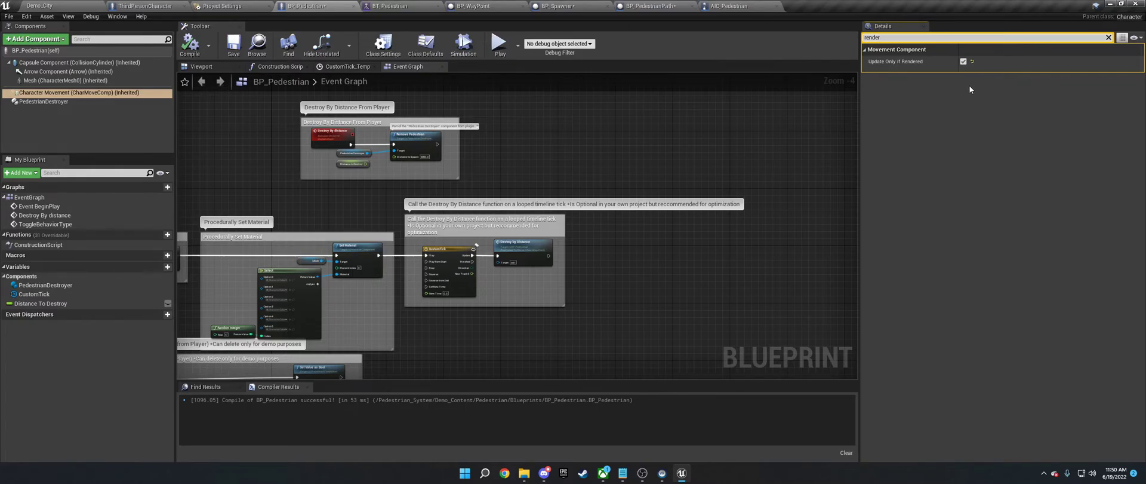
left_click(74, 93)
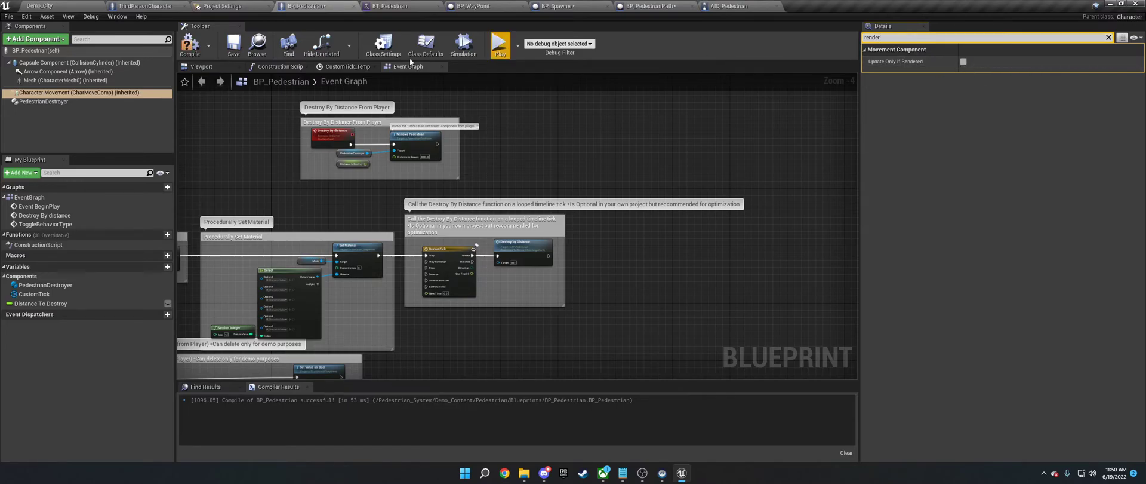
Play-test the Demo_City level, walk the character through the streets among the pedestrians, and stop the session.
left_click(107, 6)
left_click(593, 32)
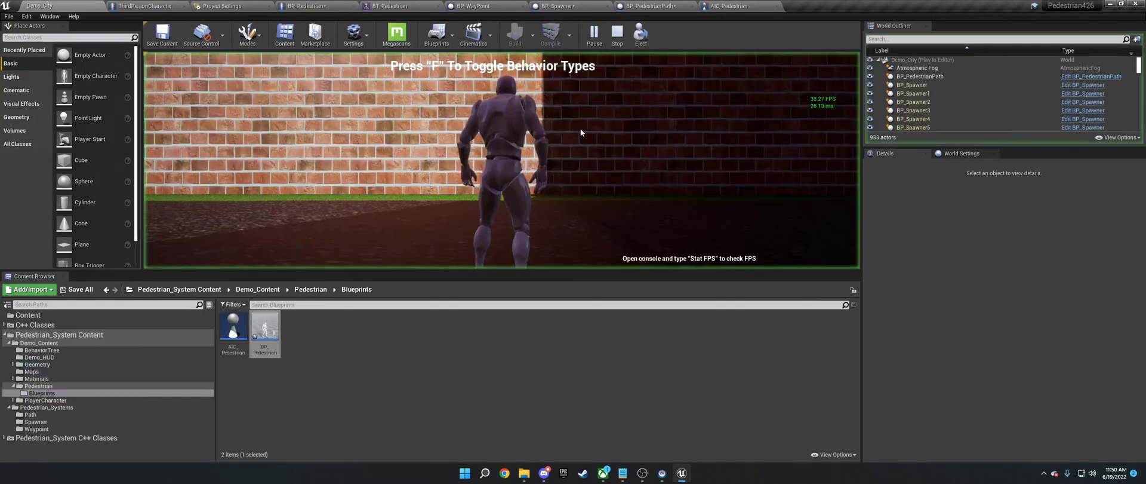
key("w")
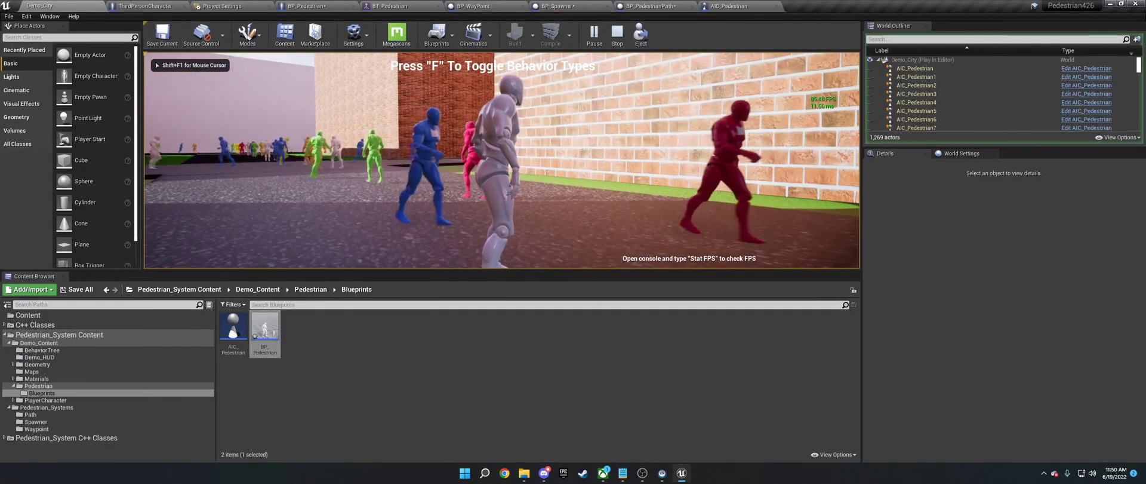
key("w")
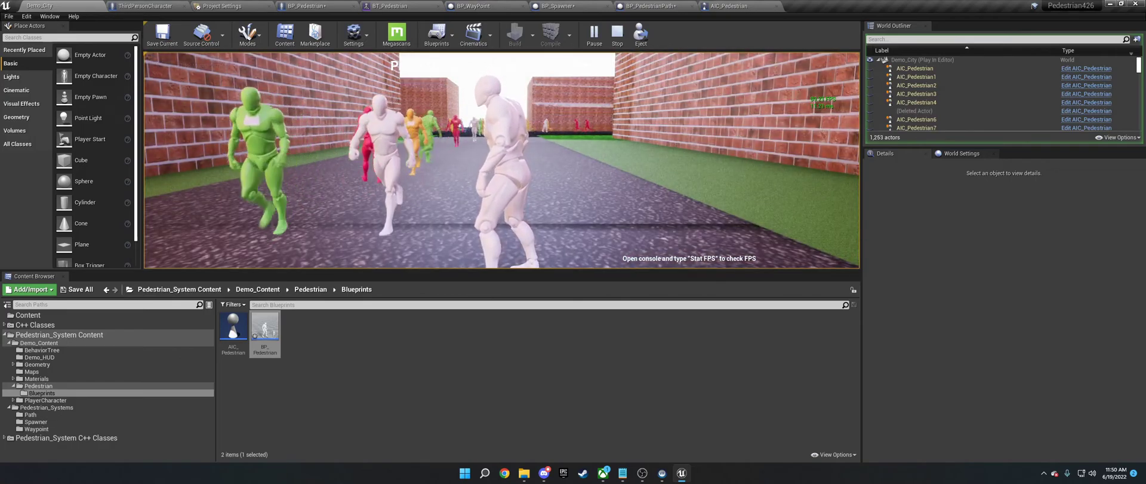
key("Escape")
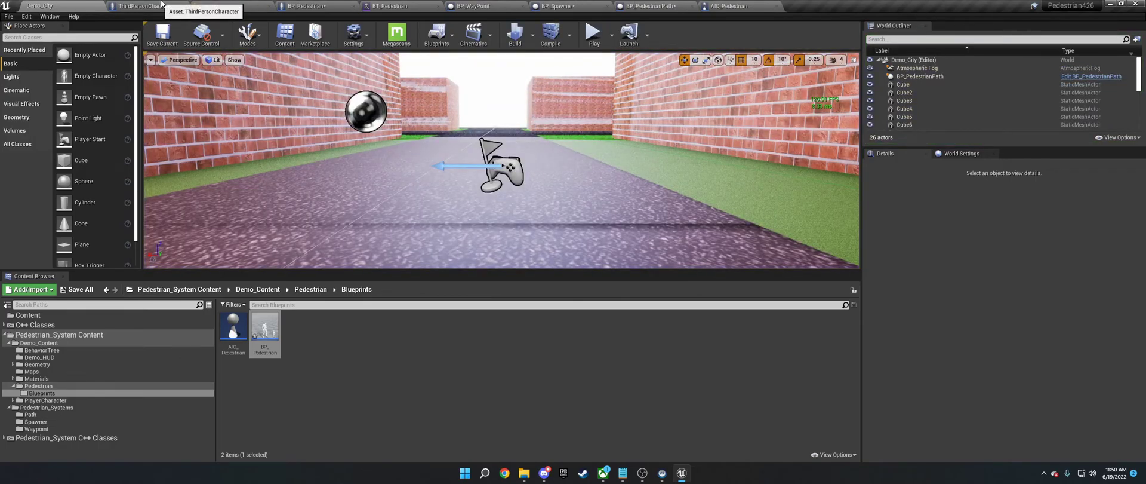
Turn on Update Only If Rendered for BP_Pedestrian's Character Movement component and compile the blueprint.
left_click(651, 6)
left_click(307, 6)
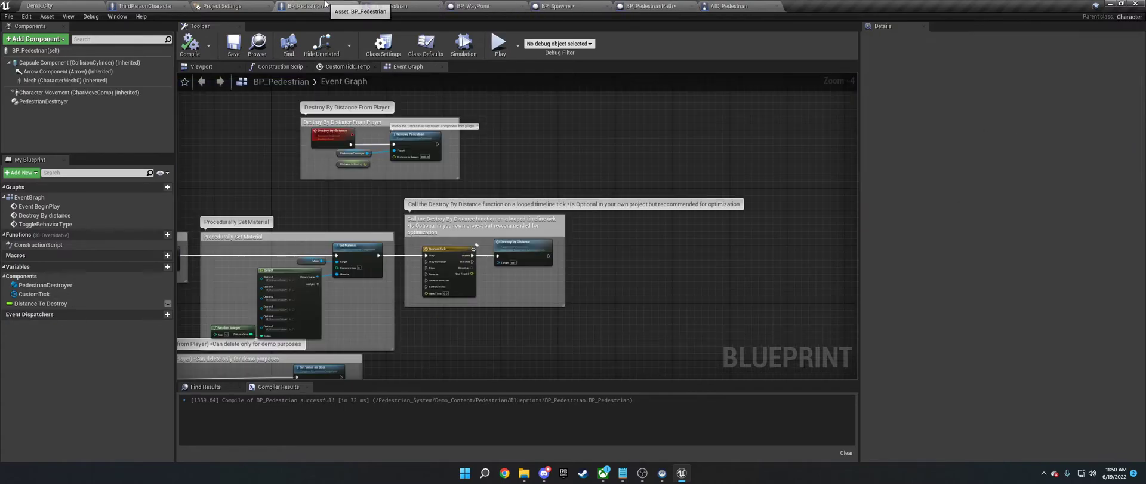
left_click(96, 93)
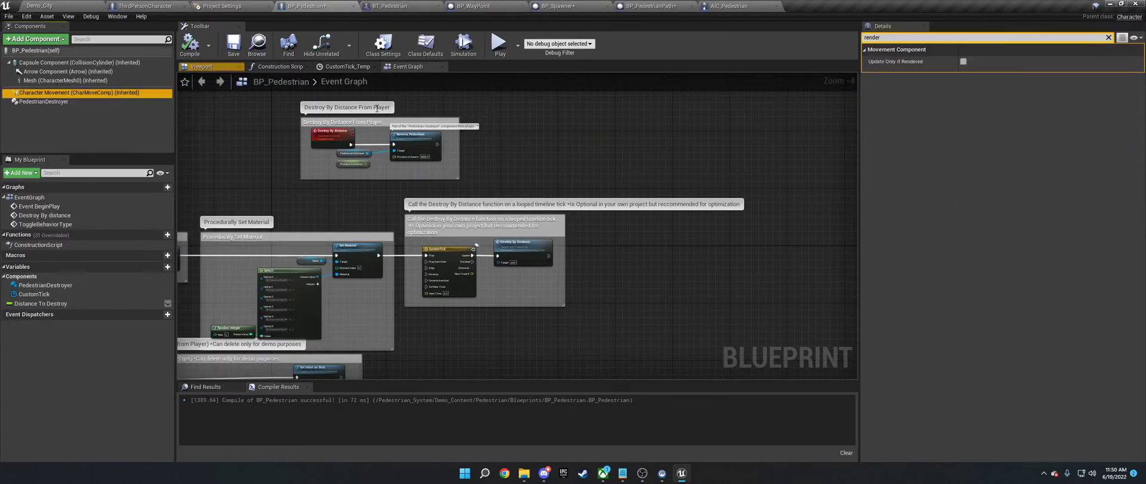
left_click(964, 62)
left_click(190, 45)
Run Demo_City to check the pedestrians with rendered-only movement updates, and end the play session.
left_click(71, 6)
left_click(595, 37)
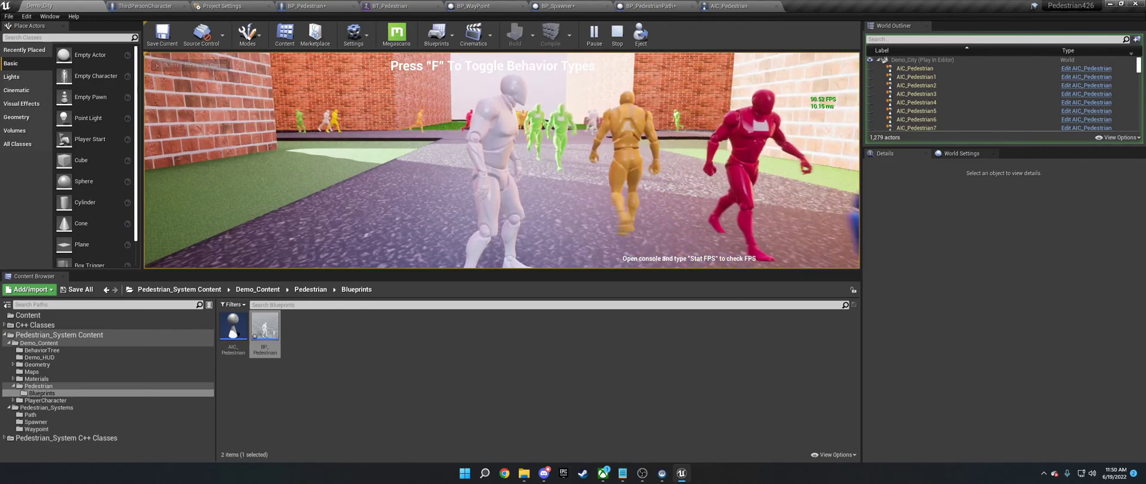
key("Escape")
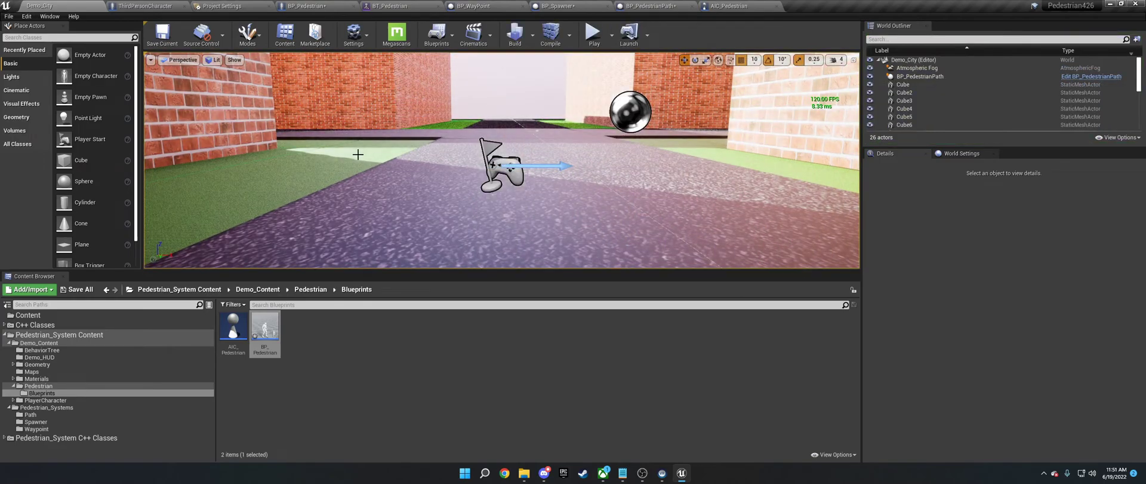
Filter the details of BP_Pedestrian's mesh by "skip", set Kinematic Bones Update Type to Skip All Bones, and compile.
double_click(269, 331)
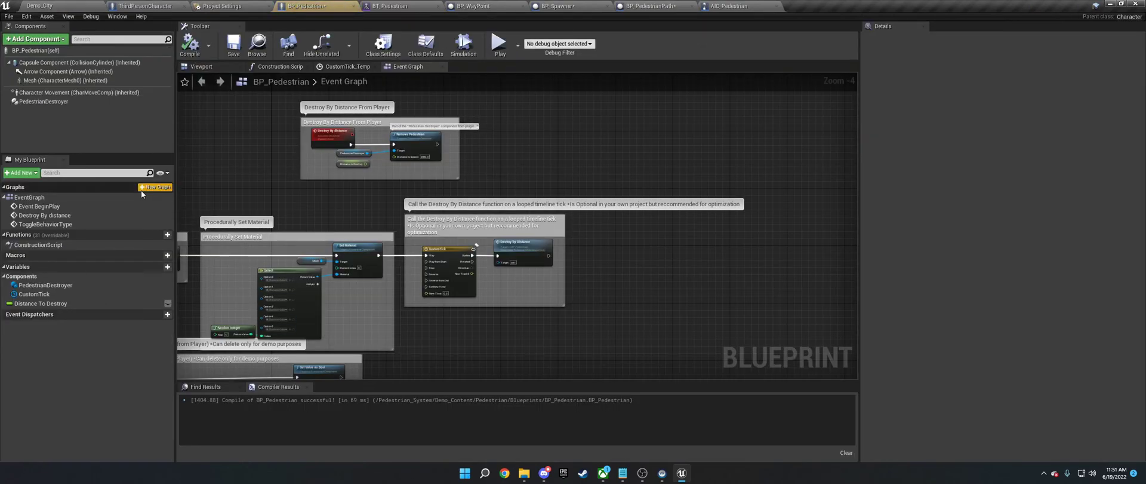
left_click(76, 94)
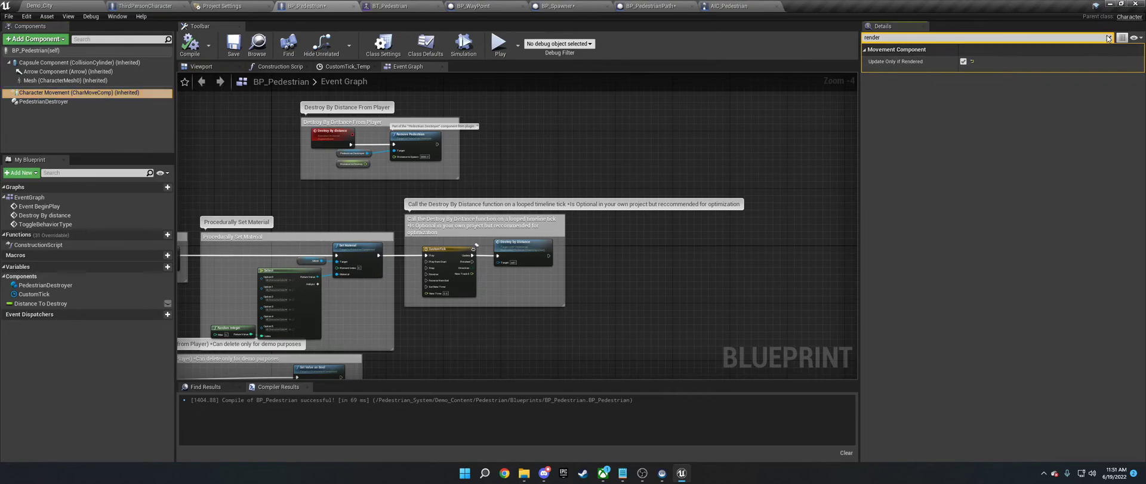
left_click(1108, 37)
left_click(66, 80)
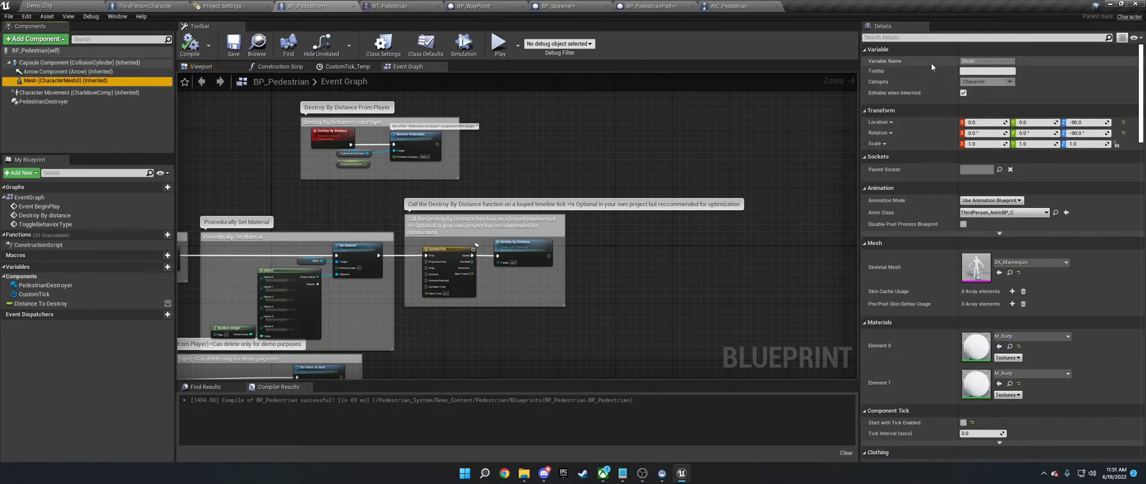
left_click(925, 38)
type("skip")
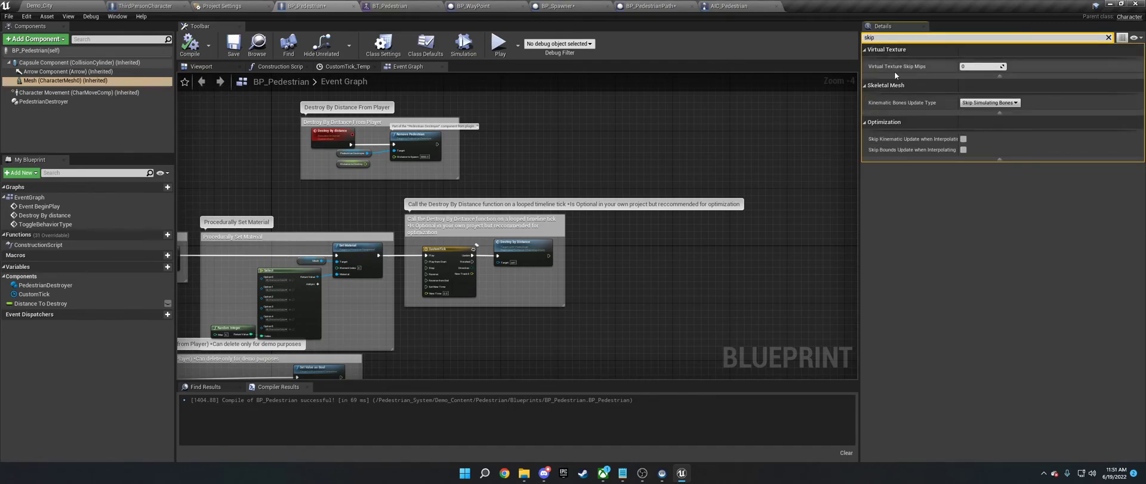
left_click(979, 103)
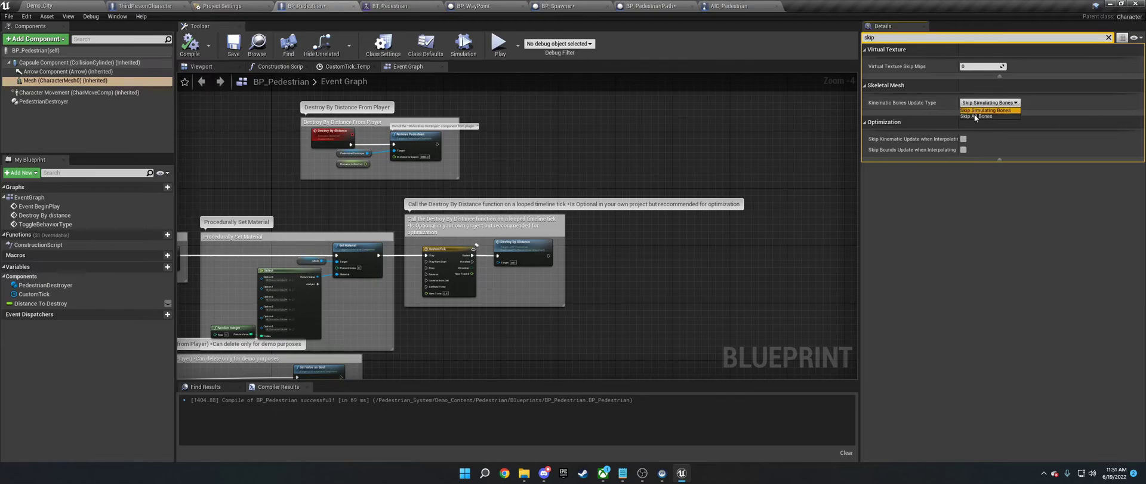
left_click(977, 117)
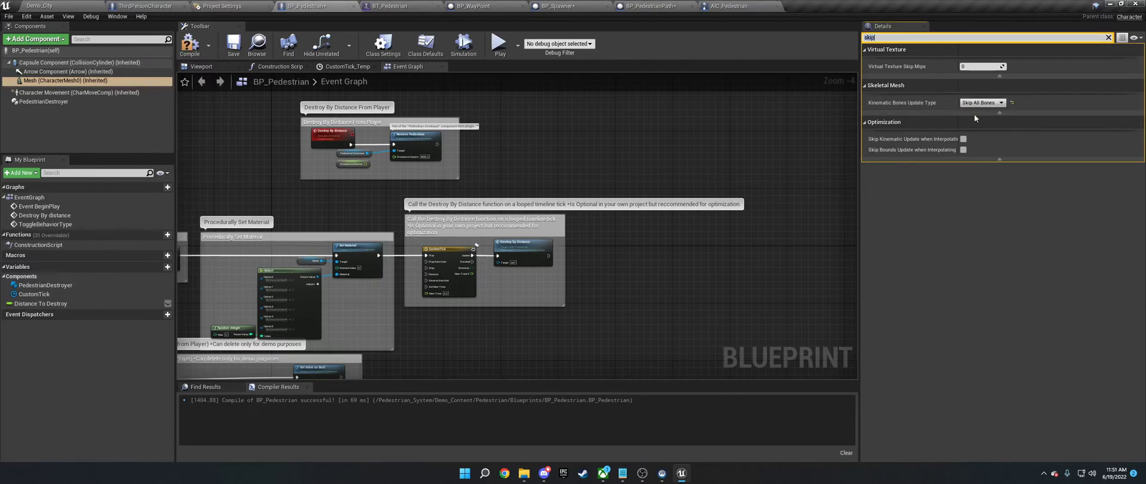
left_click(190, 44)
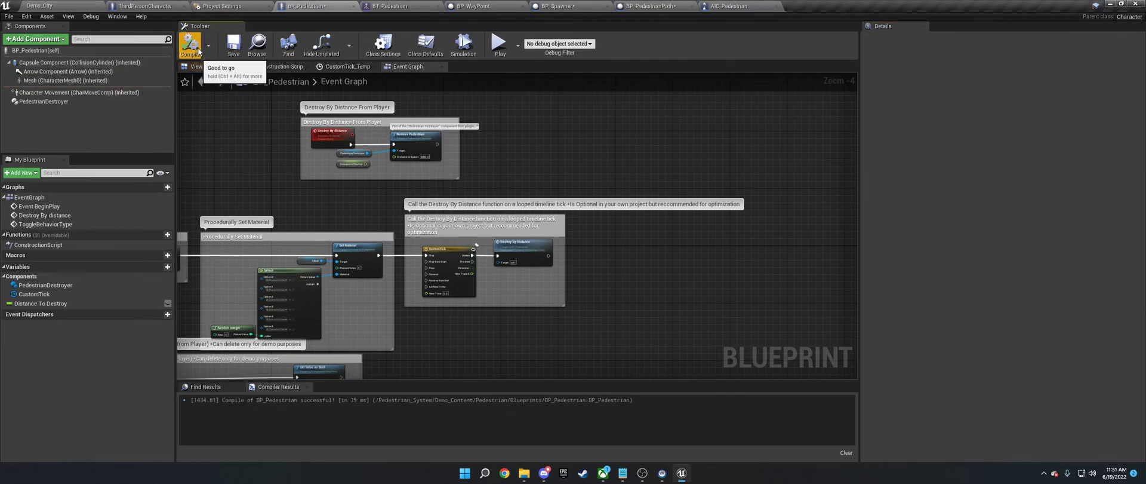
Review the mesh's Kinematic Bones Update Type options, keep Skip All Bones, and recompile BP_Pedestrian.
left_click(67, 80)
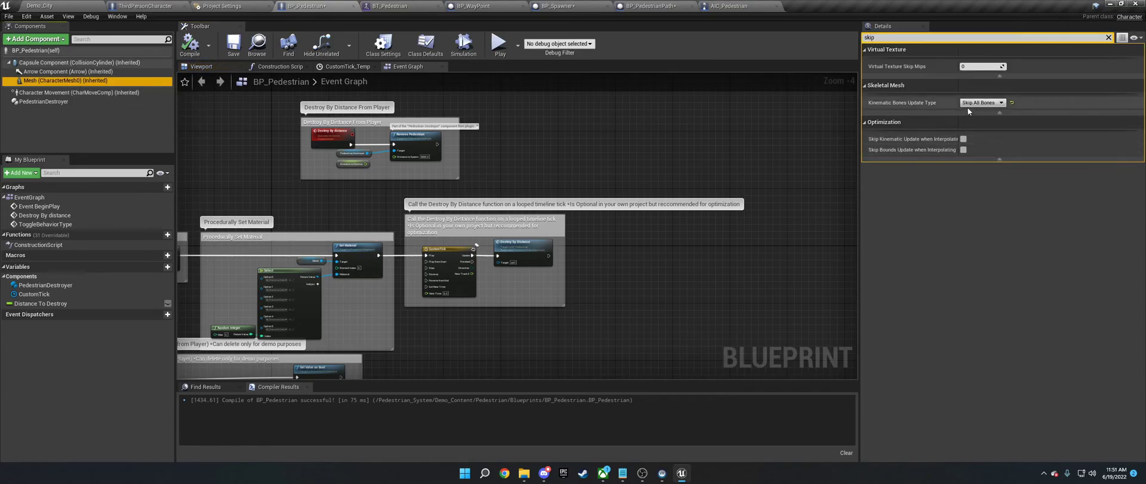
left_click(982, 103)
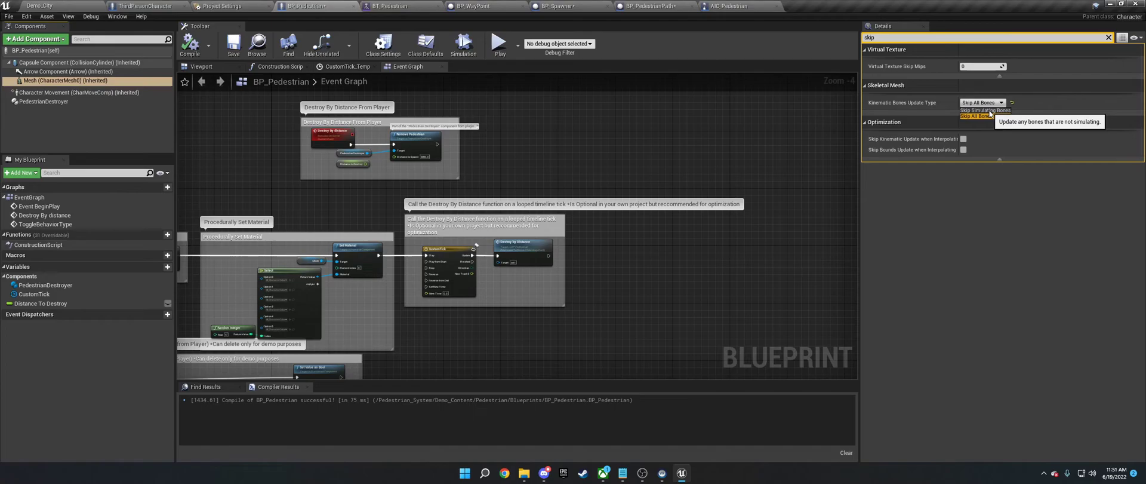
left_click(980, 116)
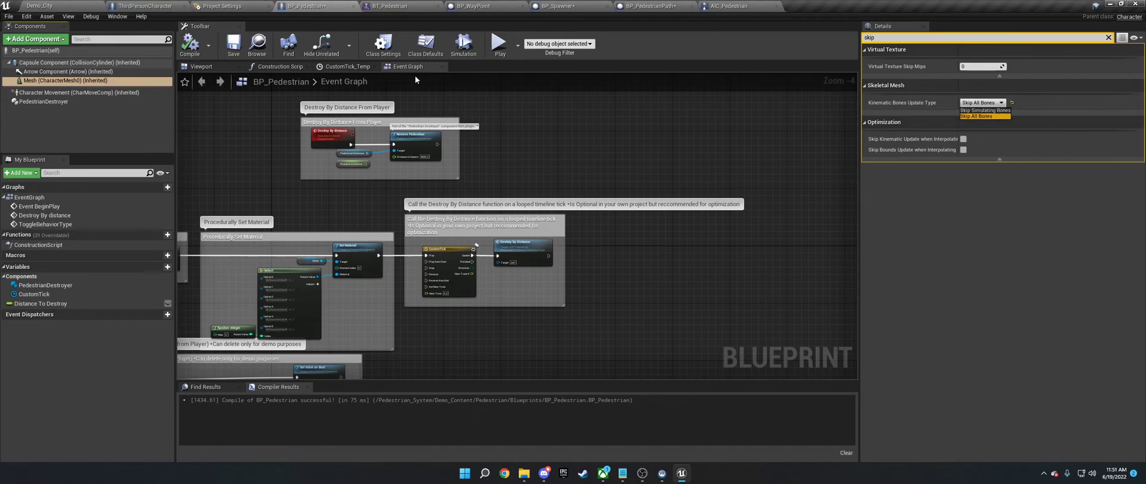
left_click(190, 43)
Play Demo_City to check how the pedestrians animate with Skip All Bones, and stop the session.
left_click(35, 4)
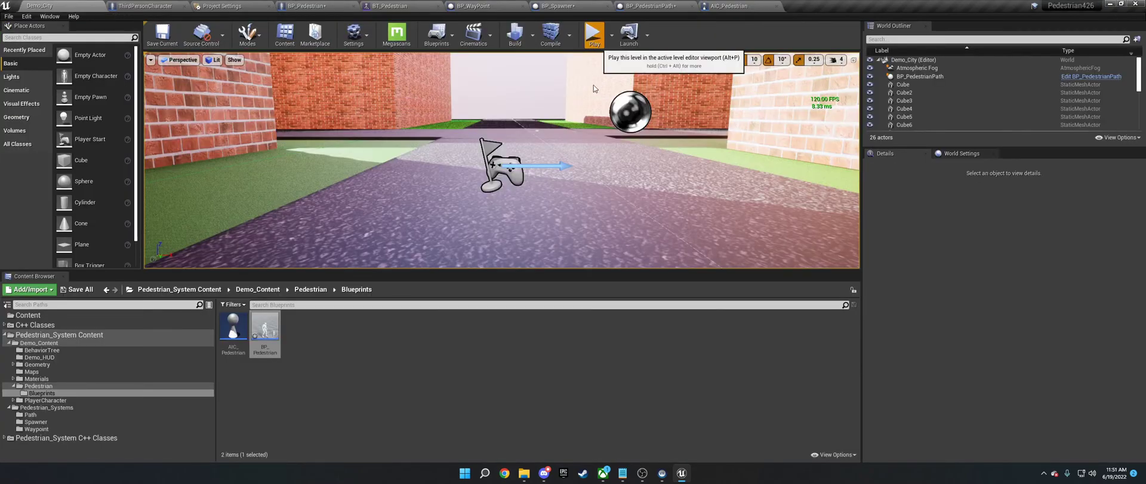
left_click(594, 32)
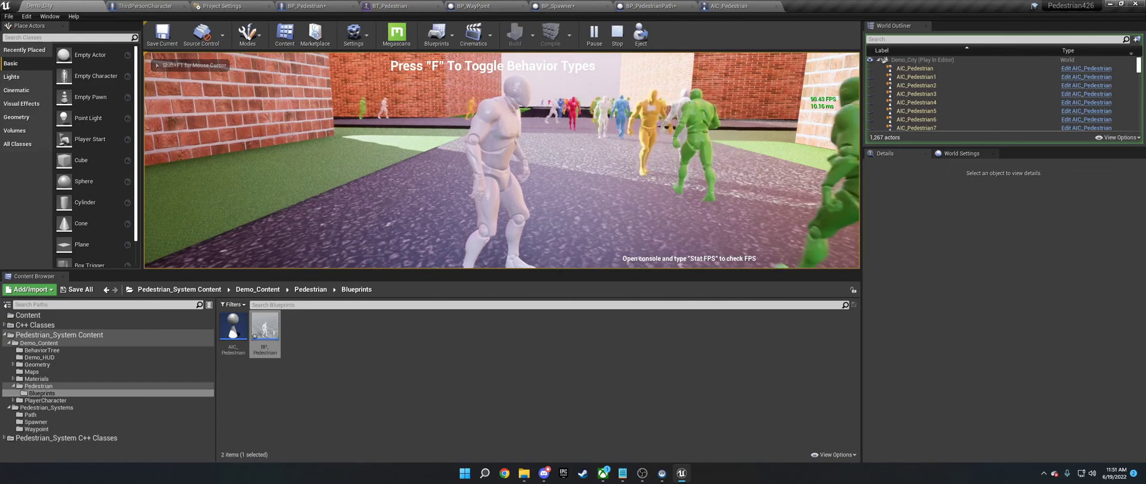
key("Escape")
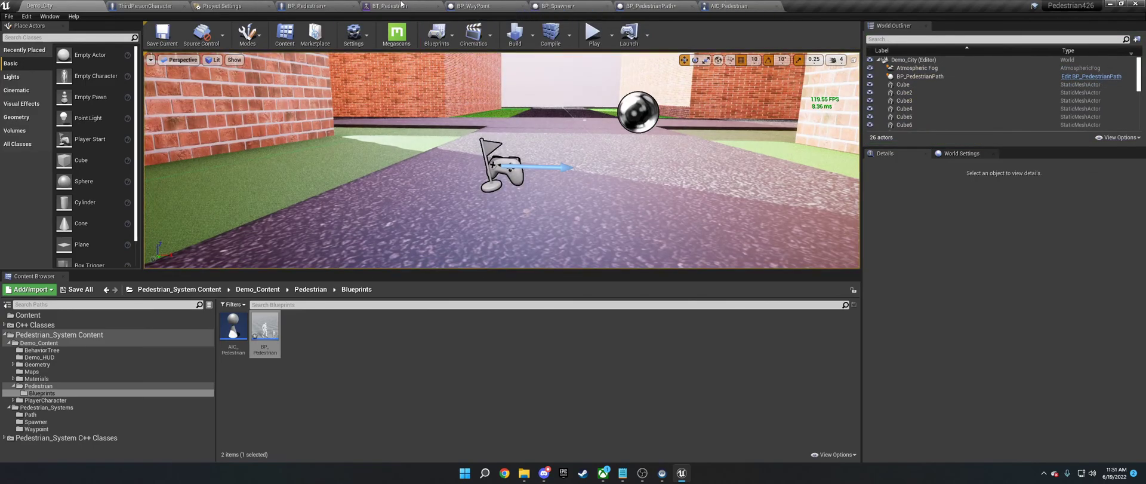
Set the BP_Pedestrian mesh's Kinematic Bones Update Type to Skip Simulating Bones, compile, and return to the Demo_City level.
left_click(308, 6)
left_click(108, 80)
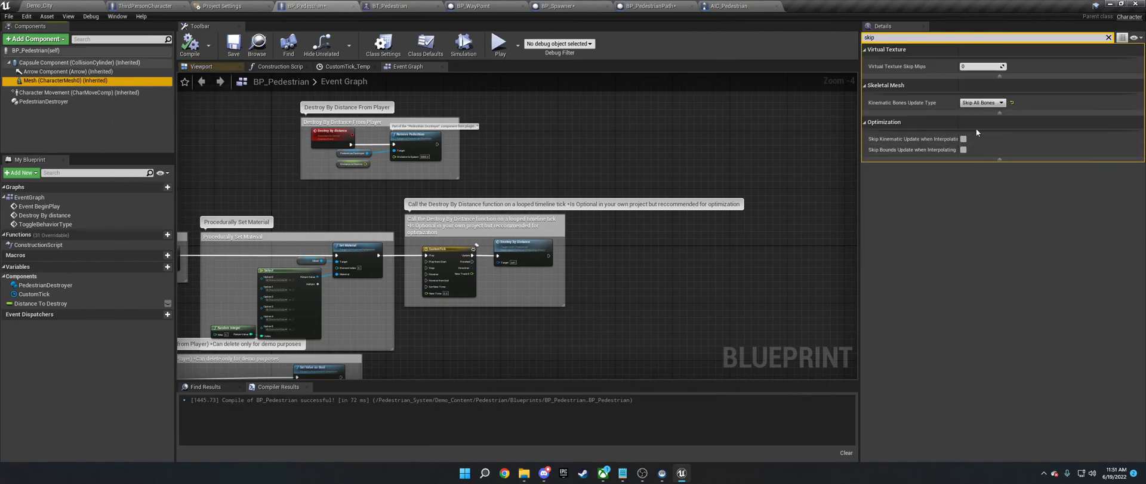
left_click(982, 102)
left_click(984, 110)
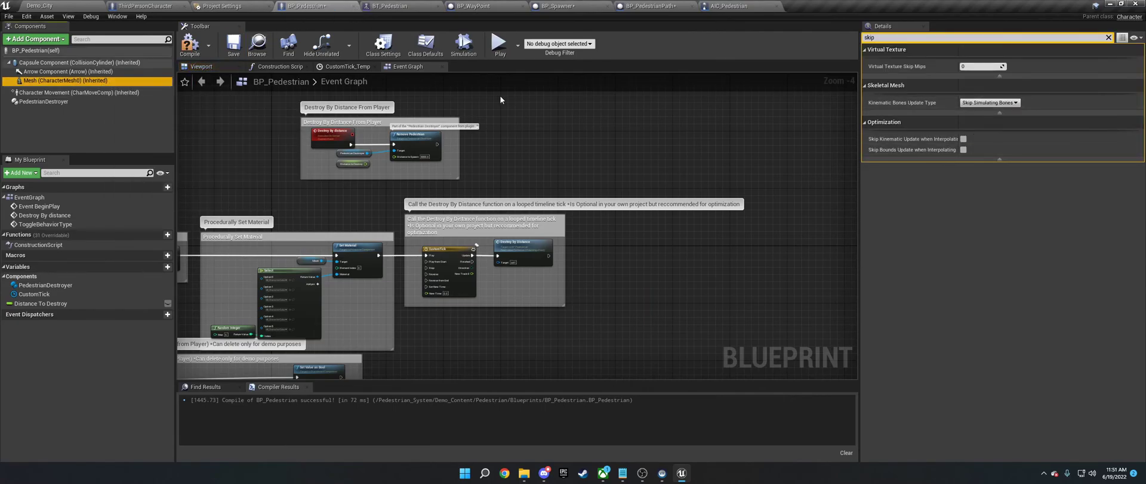
left_click(186, 46)
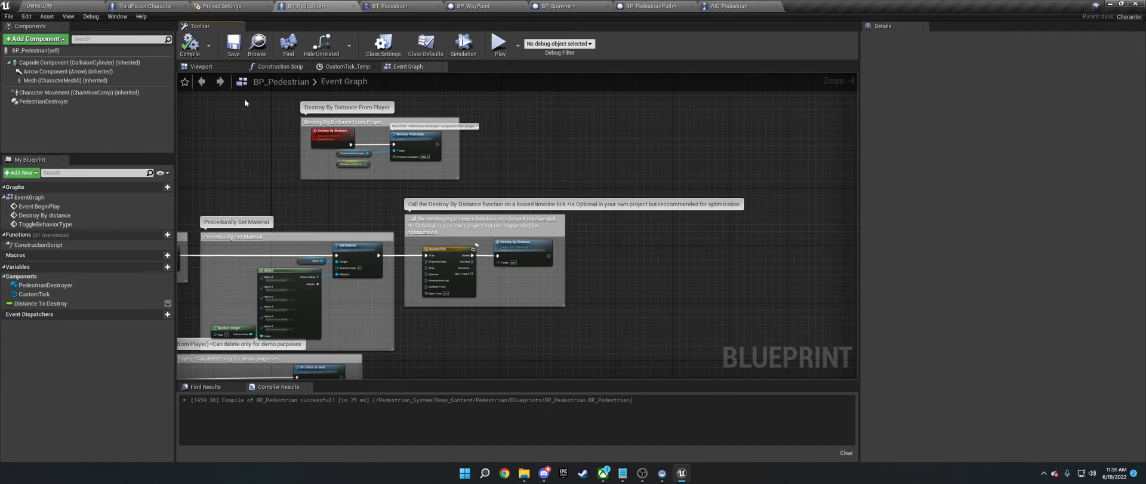
left_click(60, 5)
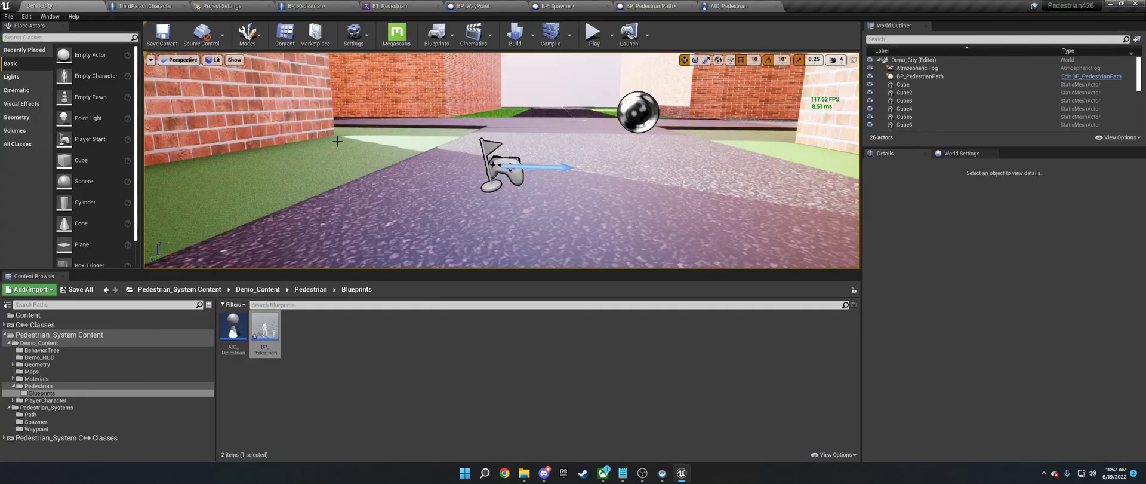